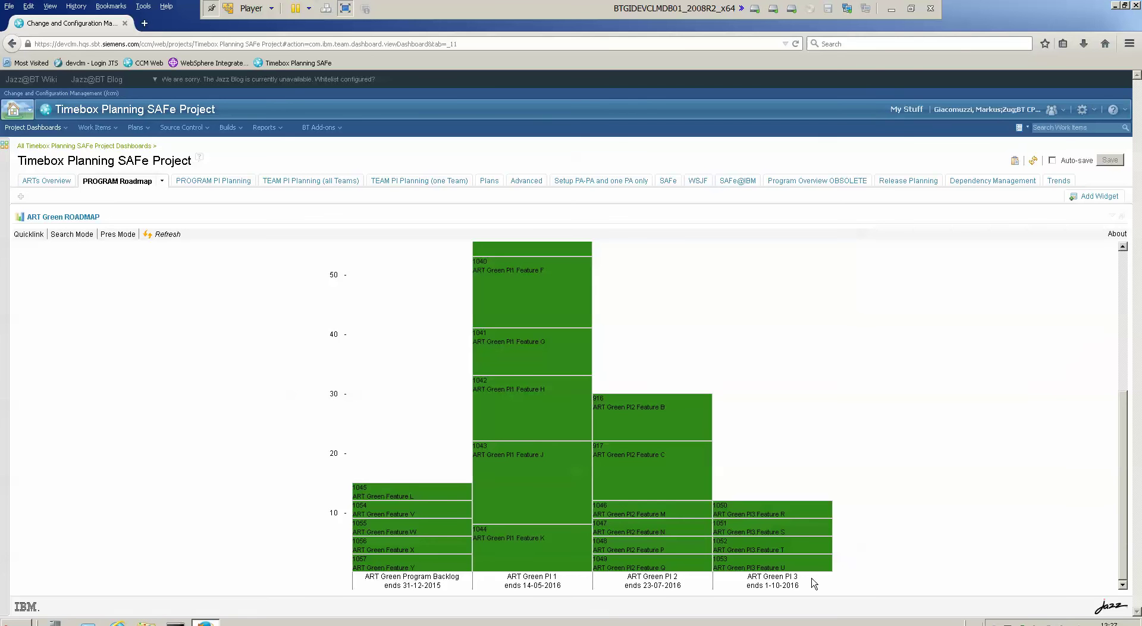
- Create a new Feature work item in a separate browser tab with the summary "MANDALAY BAY FEATURE"
{"action": "mouse_move", "coordinate": [792, 547]}
{"action": "left_click", "coordinate": [117, 133]}
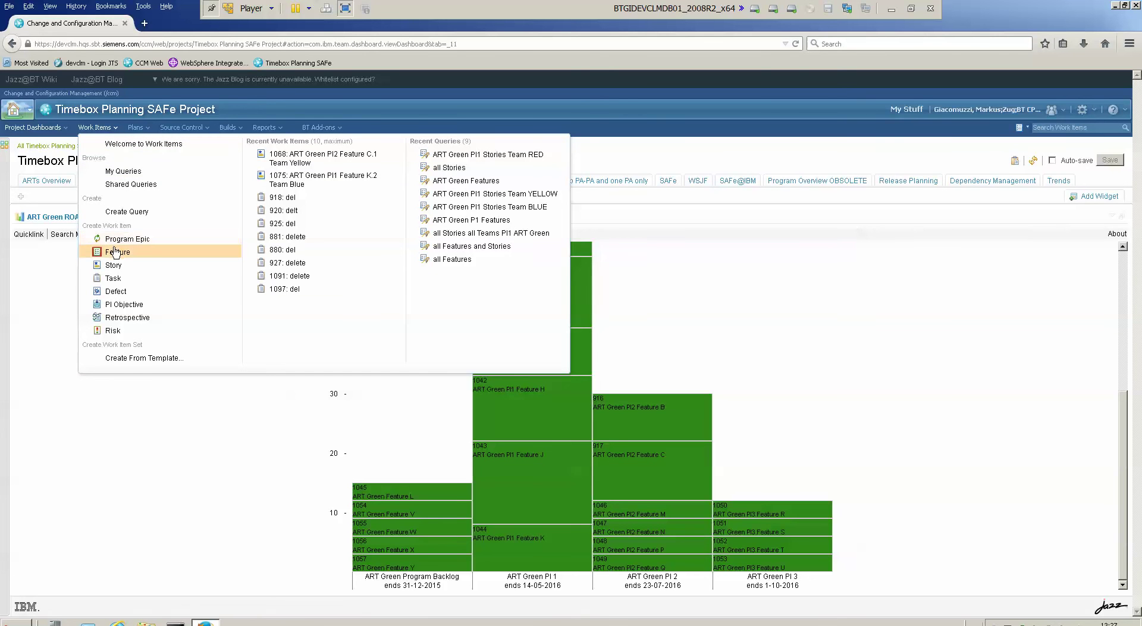
{"action": "right_click", "coordinate": [116, 254]}
{"action": "left_click", "coordinate": [138, 262]}
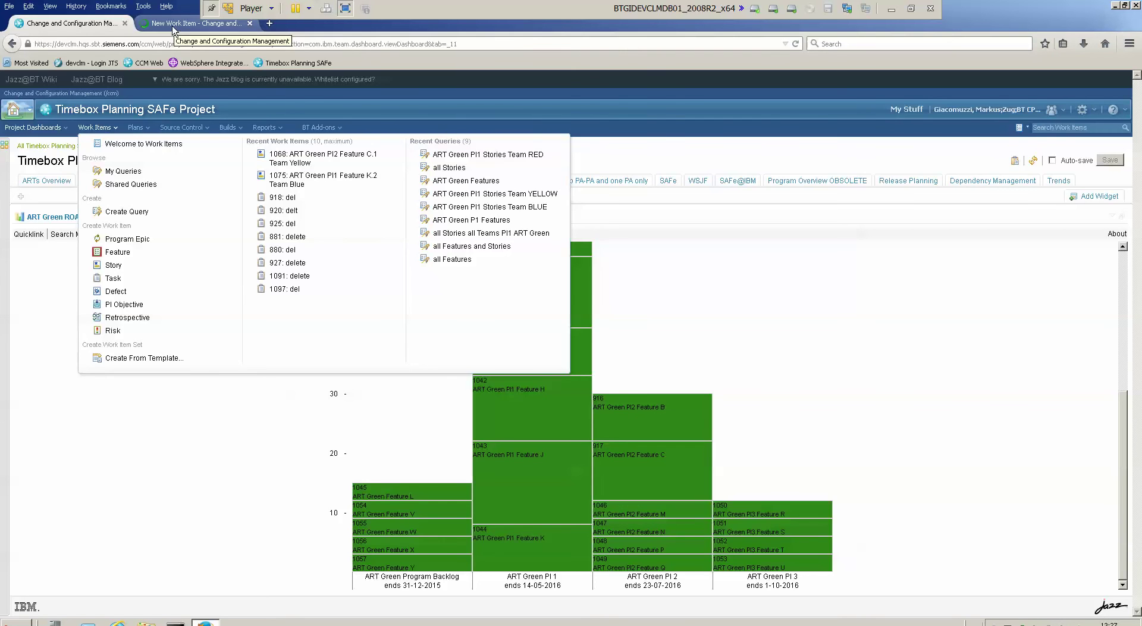
{"action": "left_click", "coordinate": [174, 28]}
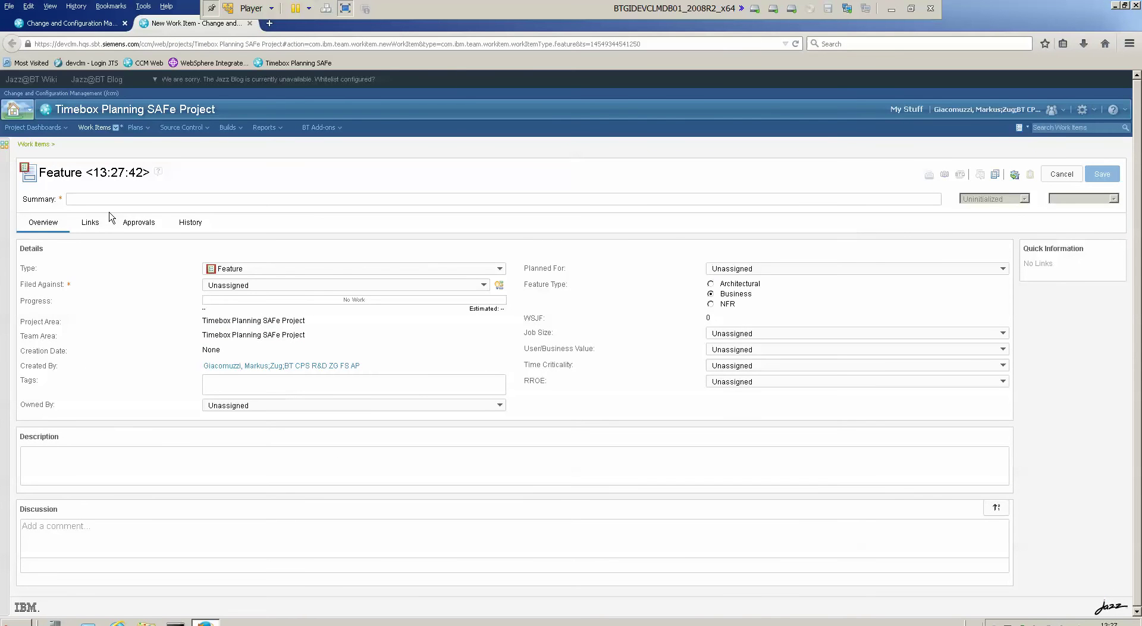
{"action": "type", "text": "MANDALAY BA"}
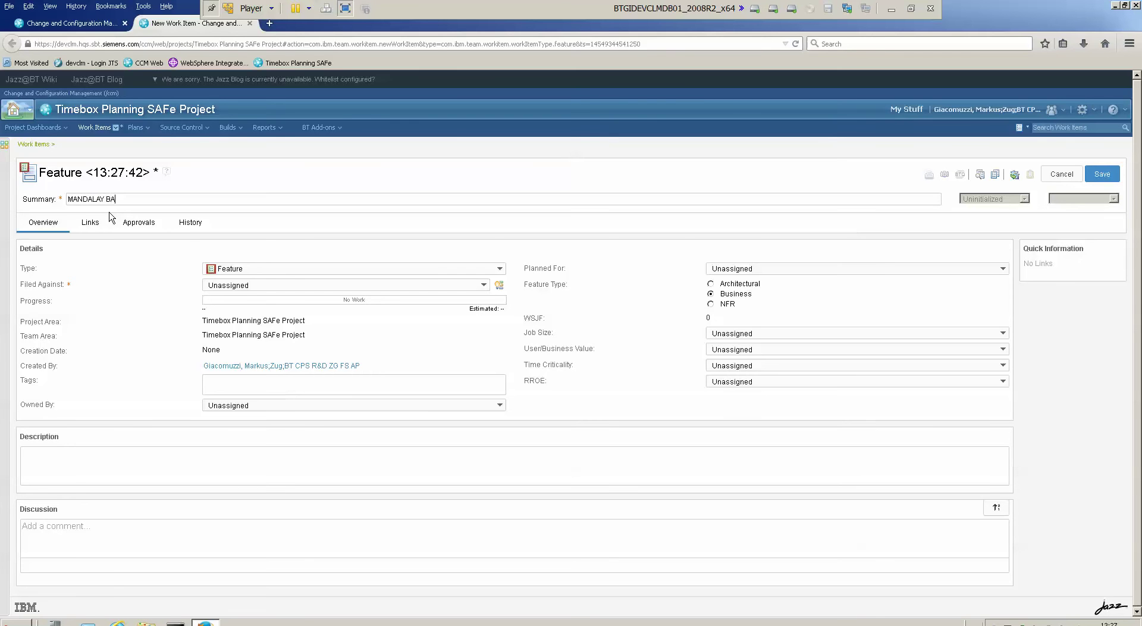
{"action": "type", "text": "Y FEATURE"}
- File the feature against ART Green and open the choices for its Planned For value
{"action": "left_click", "coordinate": [248, 287]}
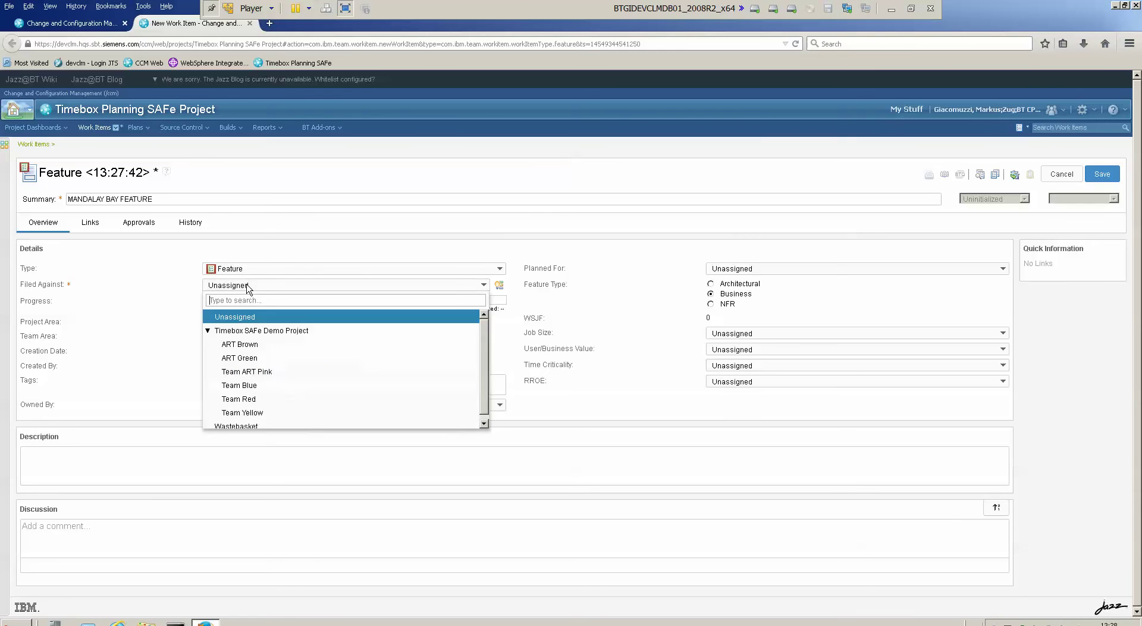
{"action": "left_click", "coordinate": [250, 357]}
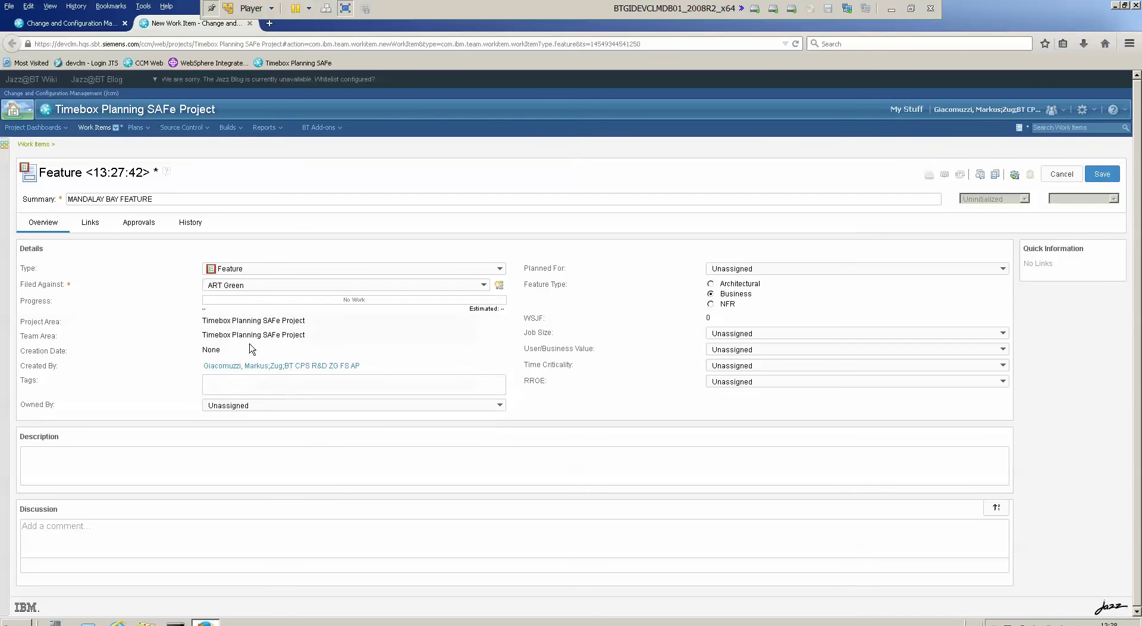
{"action": "left_click", "coordinate": [748, 271]}
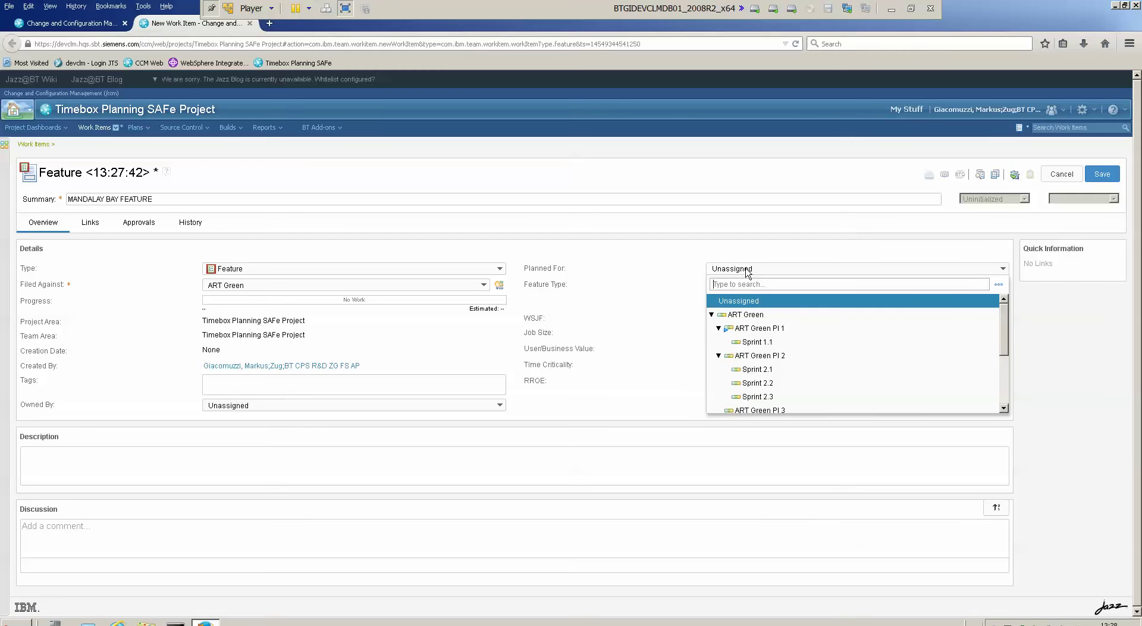
{"action": "type", "text": "PRODUC"}
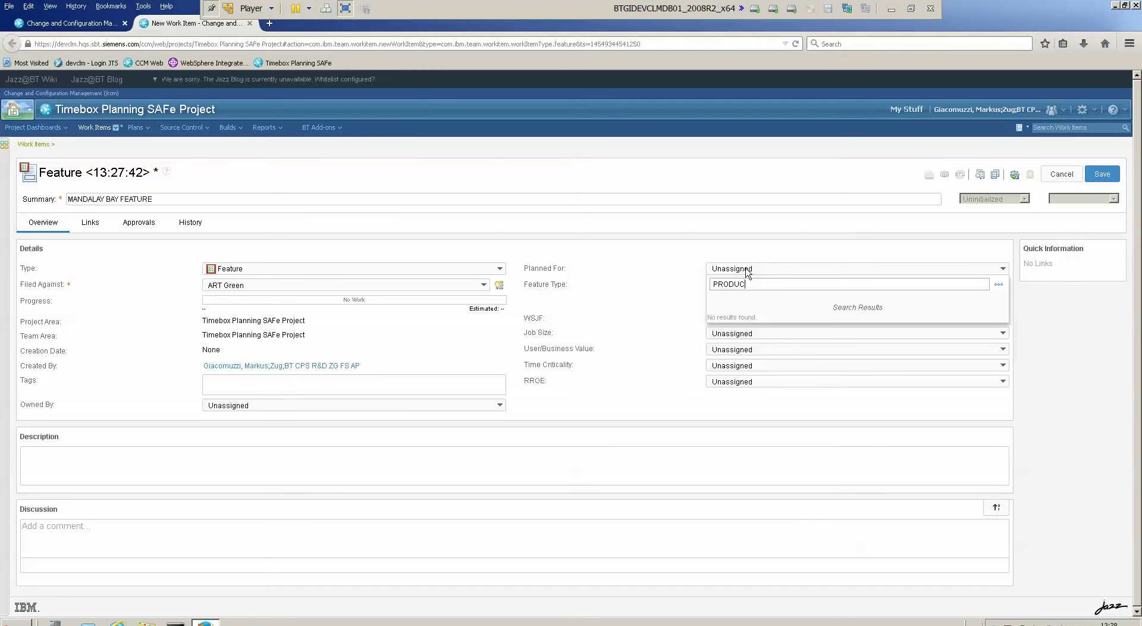
{"action": "key", "text": "BackSpace"}
{"action": "key", "text": "BackSpace"}
{"action": "key", "text": "BackSpace"}
{"action": "key", "text": "BackSpace"}
{"action": "key", "text": "BackSpace"}
{"action": "key", "text": "BackSpace"}
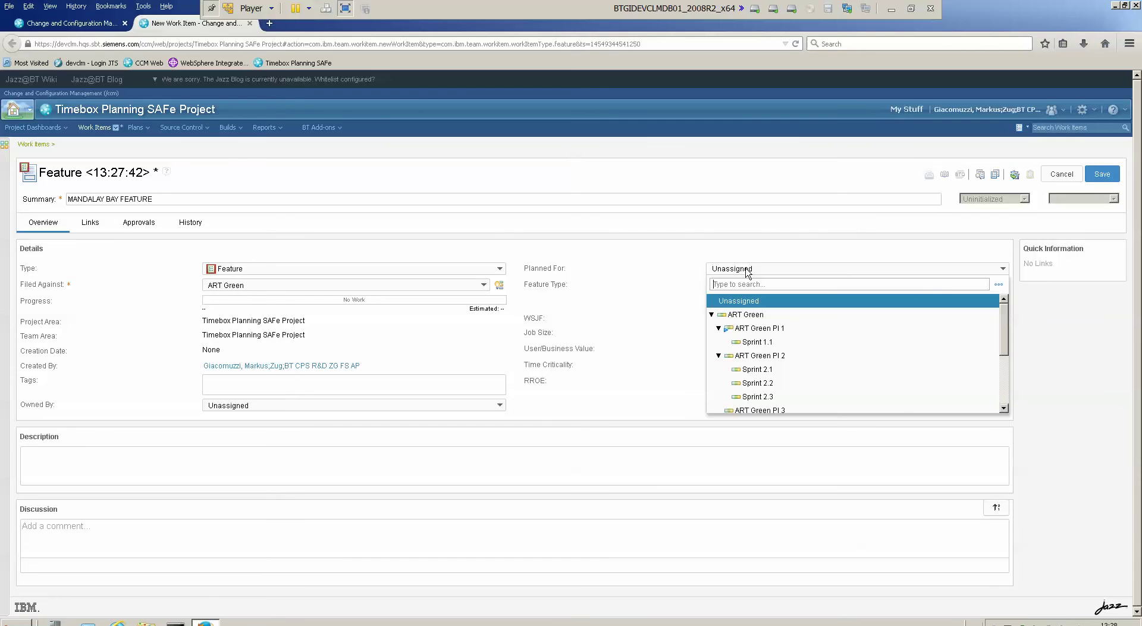
{"action": "type", "text": "produ"}
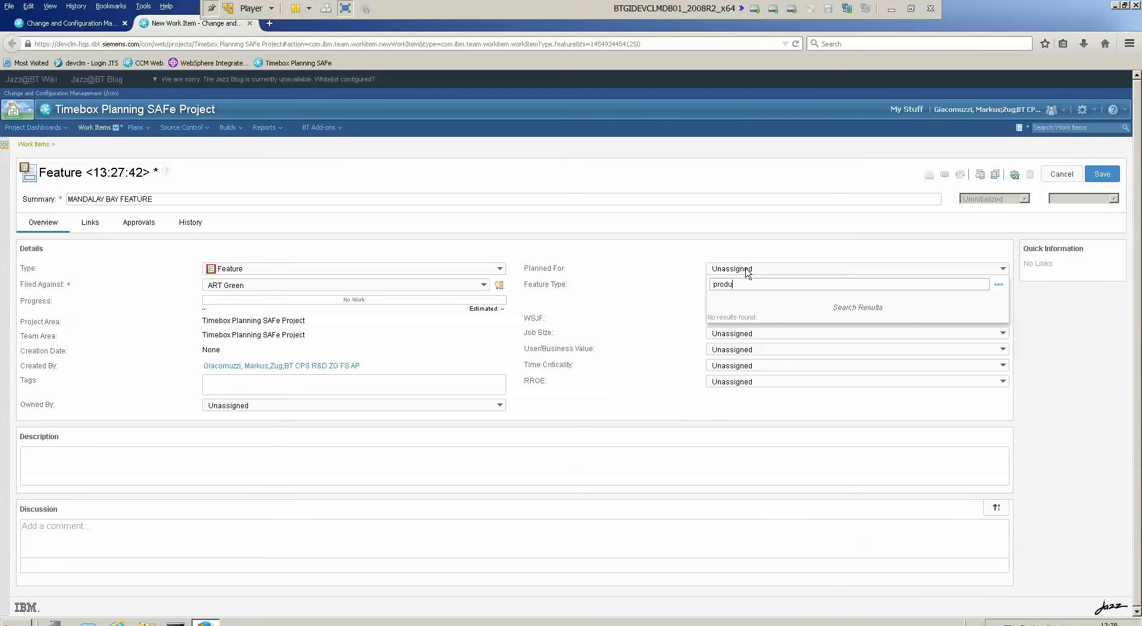
{"action": "key", "text": "BackSpace"}
{"action": "key", "text": "BackSpace"}
{"action": "key", "text": "BackSpace"}
{"action": "key", "text": "BackSpace"}
- Search the iterations for "art green", plan the feature for ART Green Program Backlog, and save it
{"action": "type", "text": "art green"}
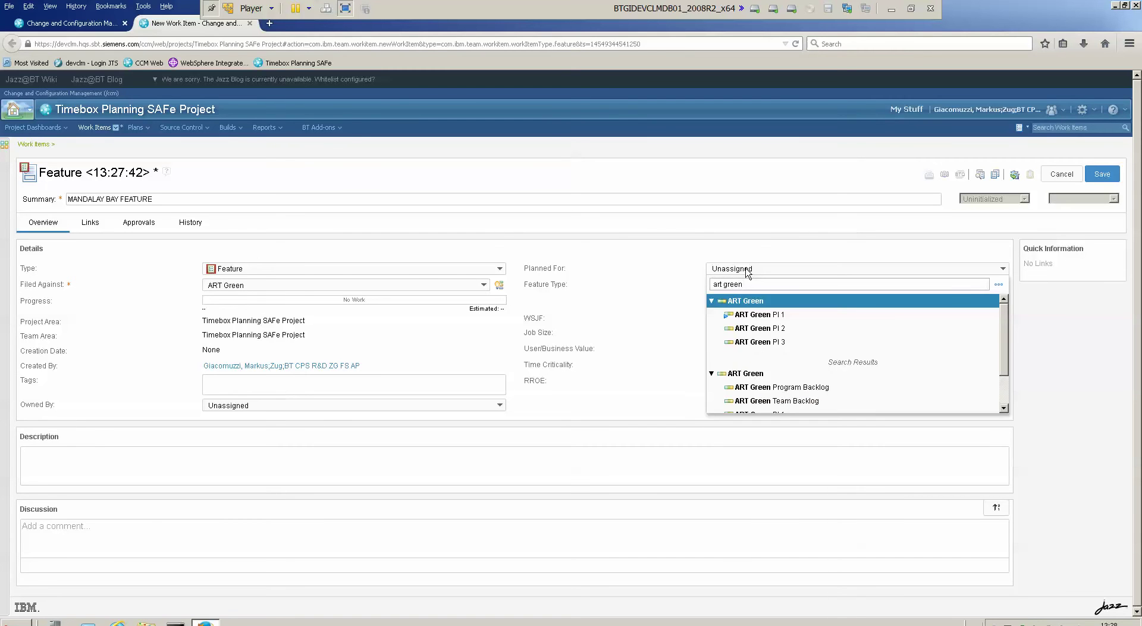
{"action": "scroll", "coordinate": [820, 404], "scroll_direction": "down", "scroll_amount": 1}
{"action": "left_click", "coordinate": [820, 379]}
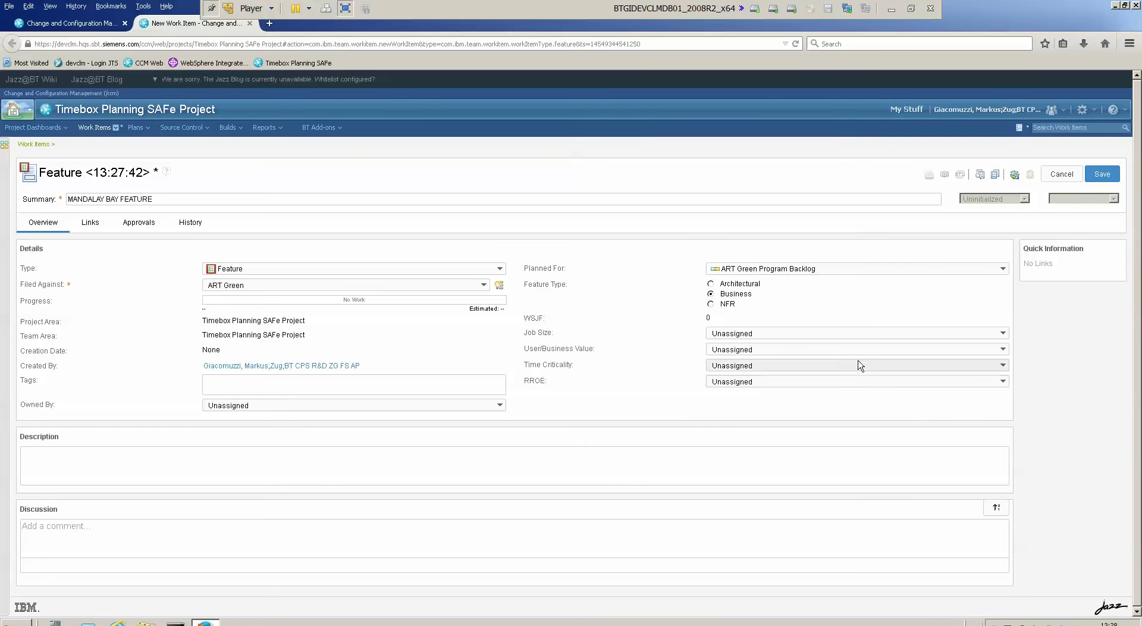
{"action": "left_click", "coordinate": [1090, 177]}
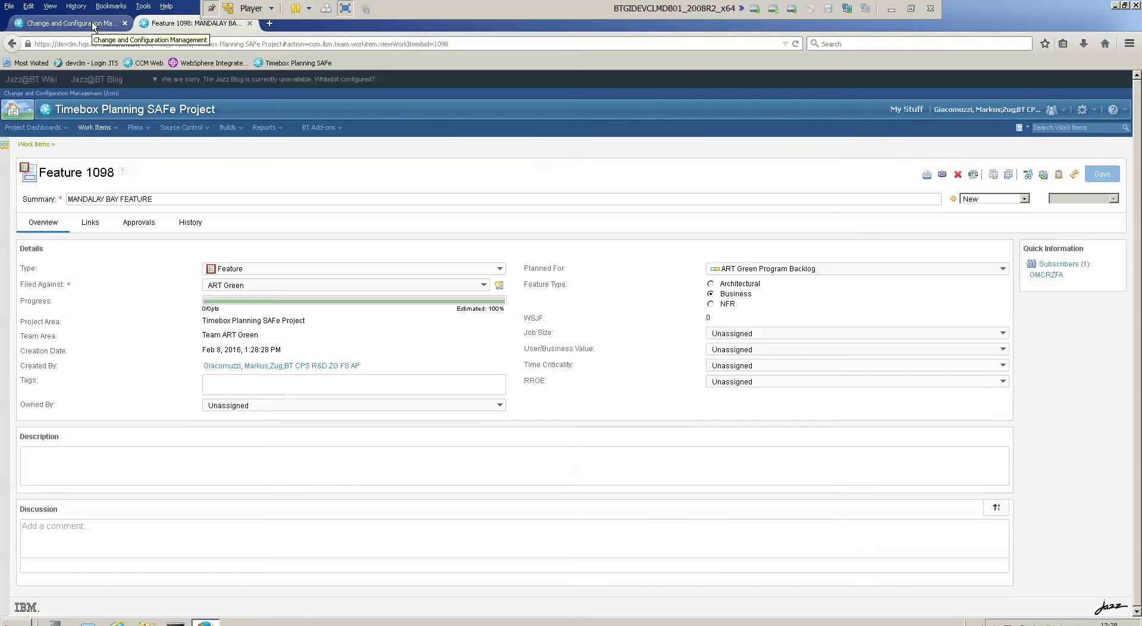
- Refresh the ART Green roadmap on the project dashboard and move MANDALAY BAY FEATURE from the Program Backlog to ART Green PI 1
{"action": "left_click", "coordinate": [94, 23]}
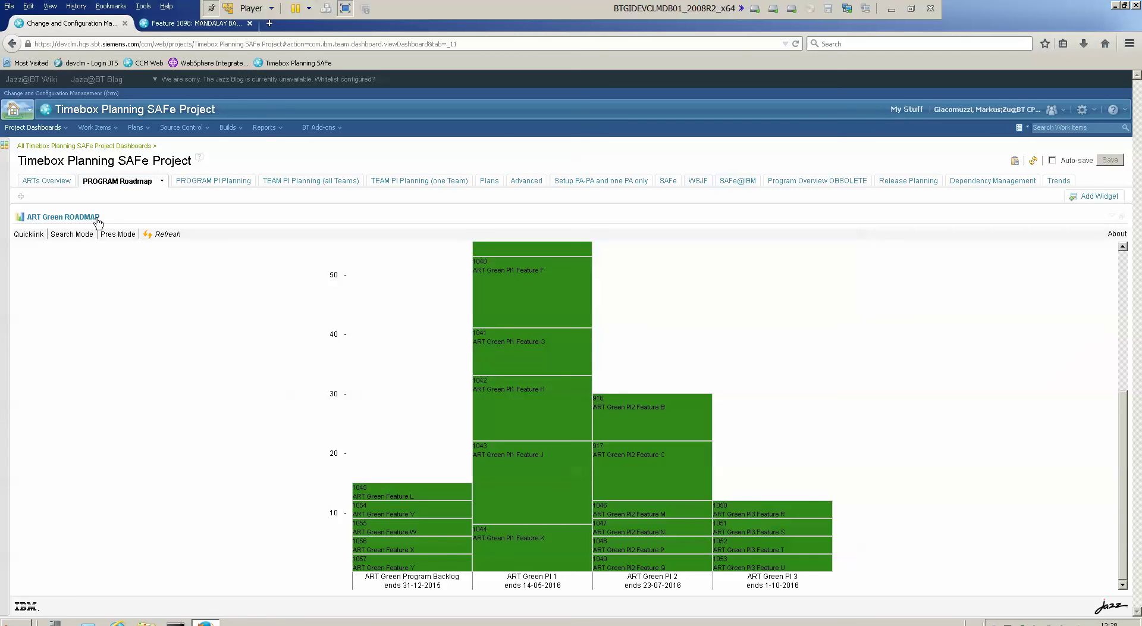
{"action": "left_click", "coordinate": [164, 235]}
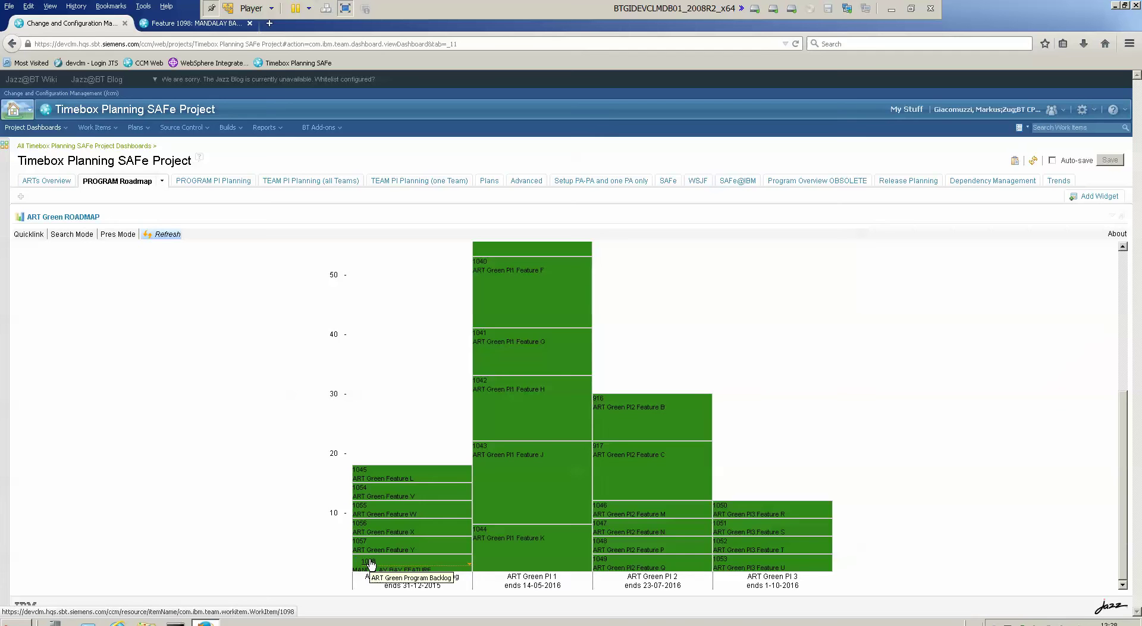
{"action": "mouse_move", "coordinate": [370, 563]}
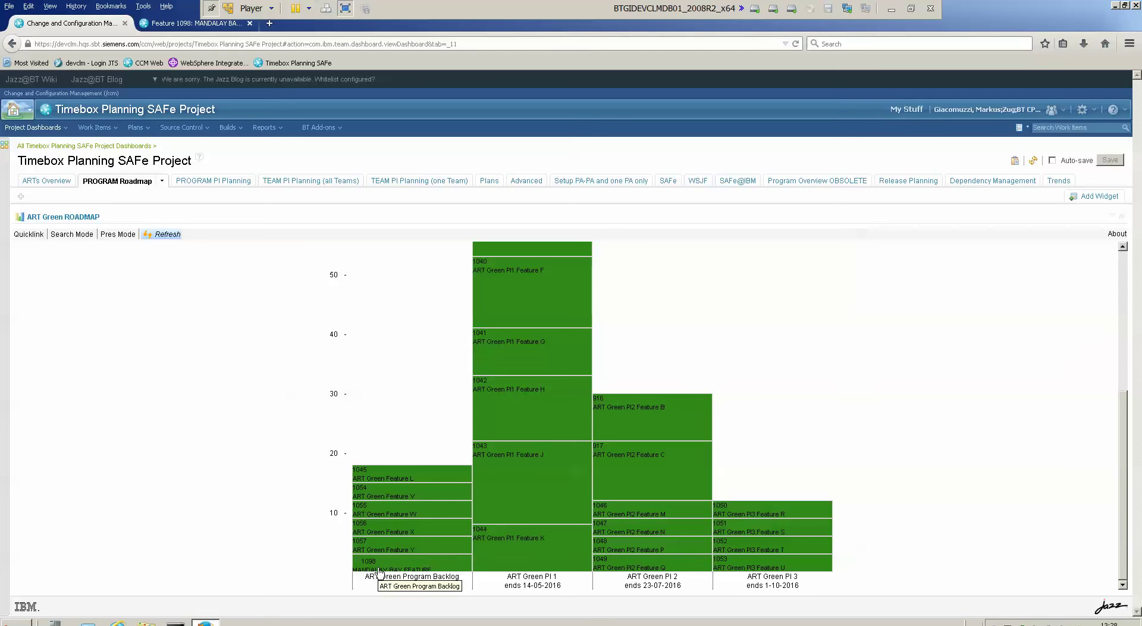
{"action": "left_click_drag", "start_coordinate": [380, 571], "coordinate": [504, 477]}
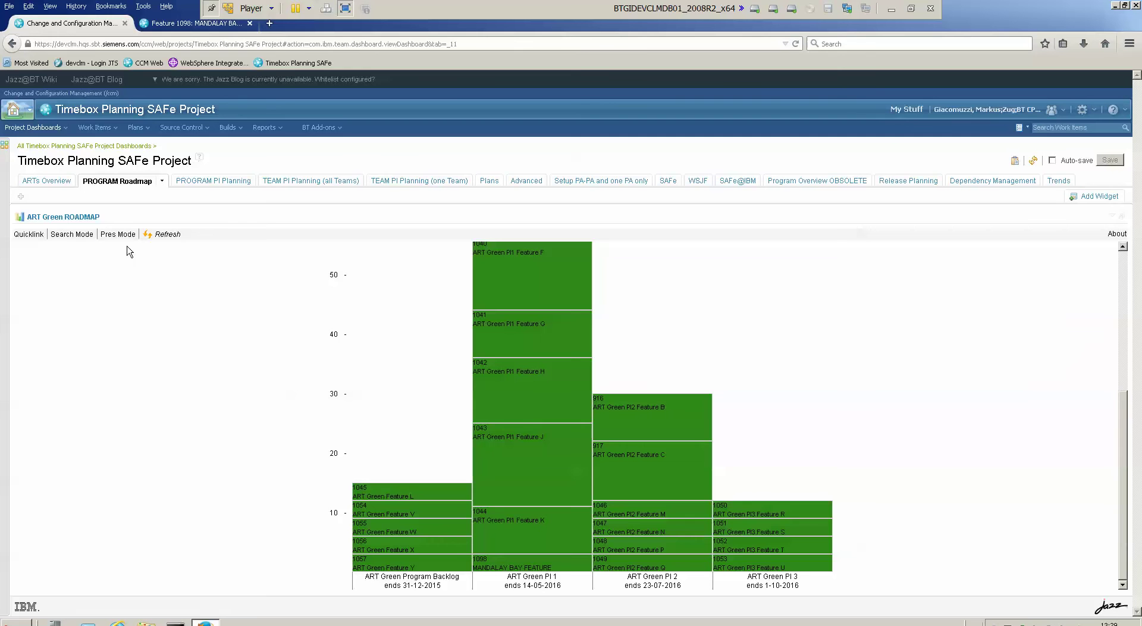
- Leave the enlarged roadmap, reload the PROGRAM PI Planning dashboard, and enlarge its ART Green PI1 Planning chart
{"action": "left_click", "coordinate": [68, 222]}
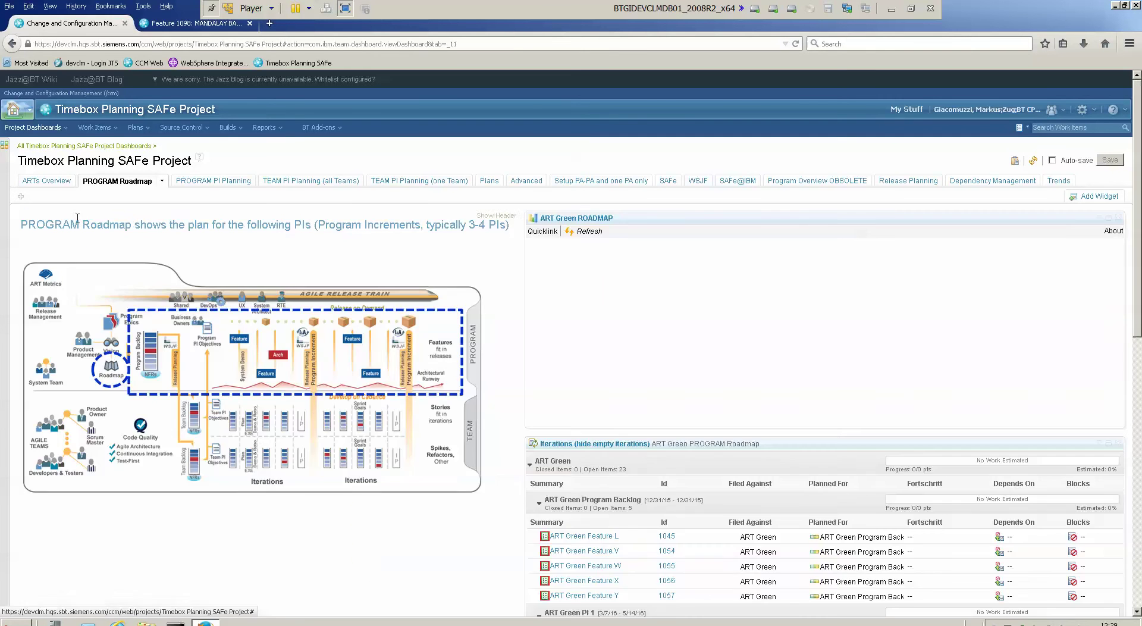
{"action": "left_click", "coordinate": [205, 181]}
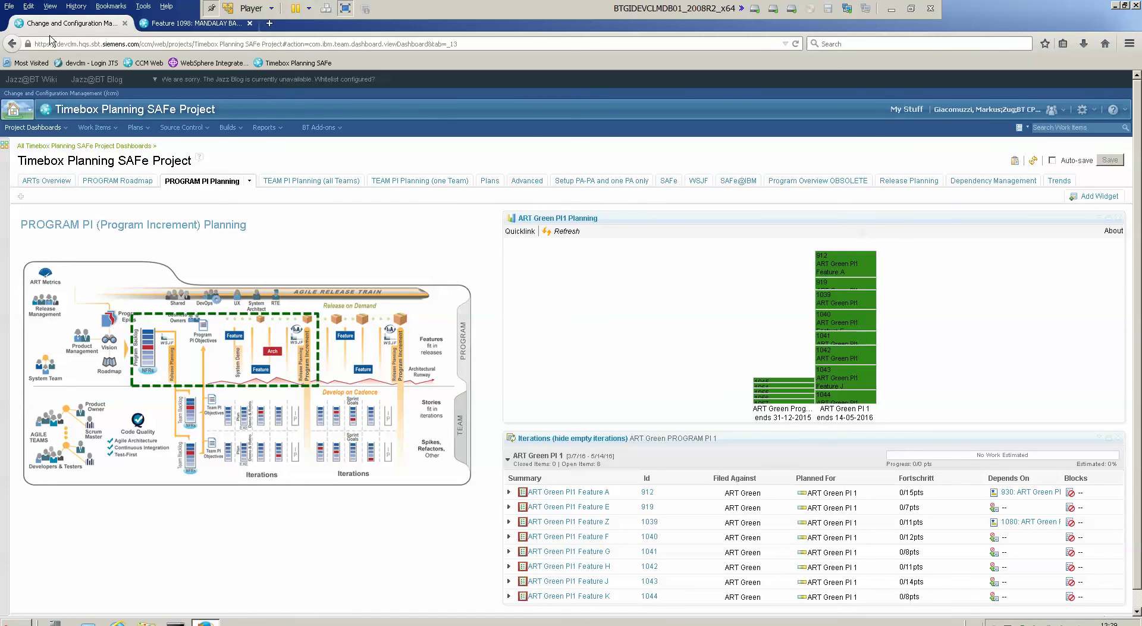
{"action": "left_click", "coordinate": [795, 43]}
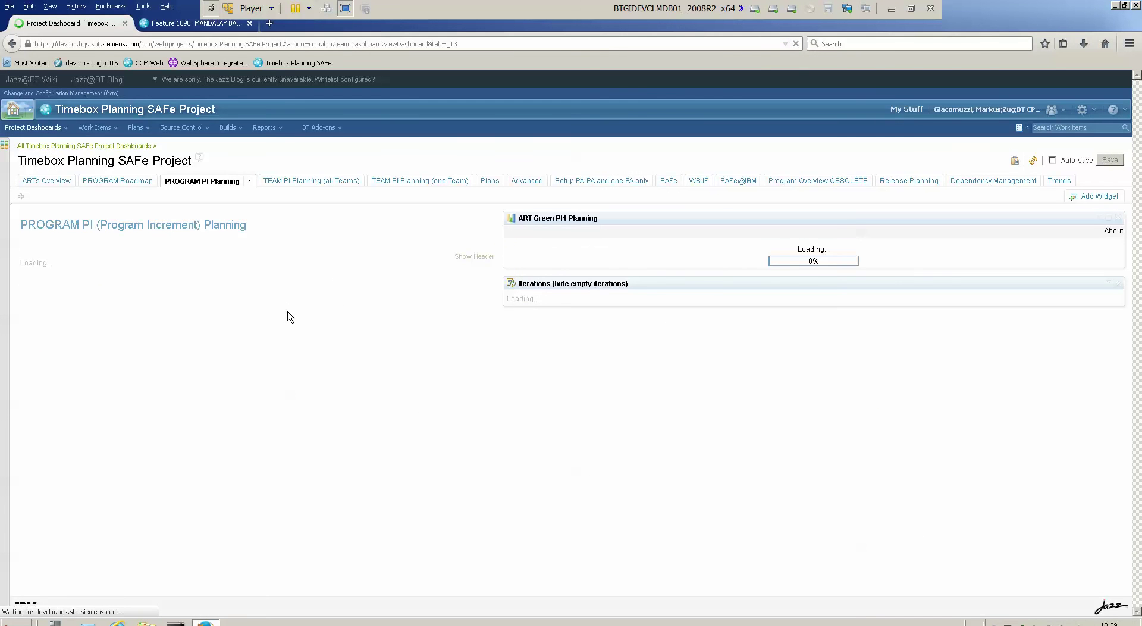
{"action": "left_click", "coordinate": [560, 222]}
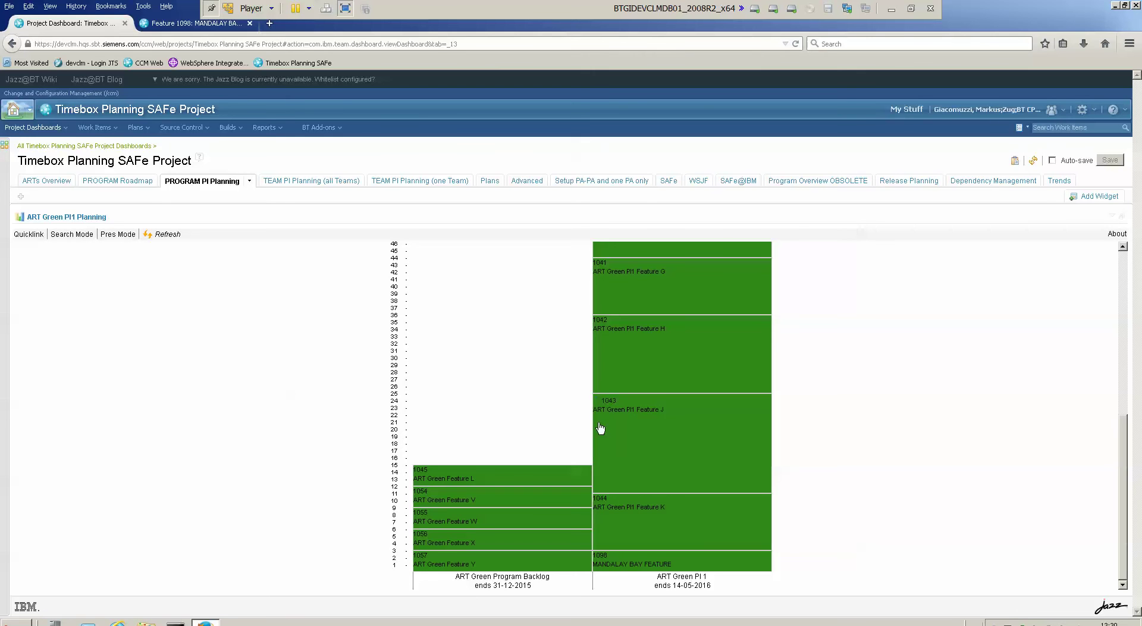
- Examine the child work items of ART Green PI1 Feature J and of MANDALAY BAY FEATURE
{"action": "right_click", "coordinate": [598, 401]}
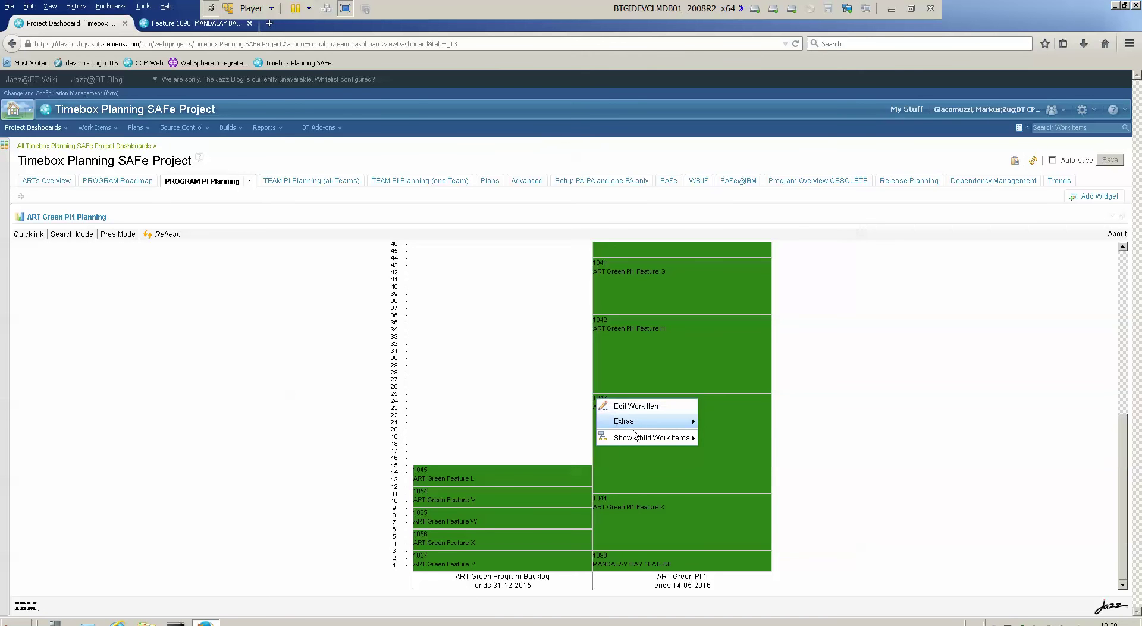
{"action": "mouse_move", "coordinate": [638, 440]}
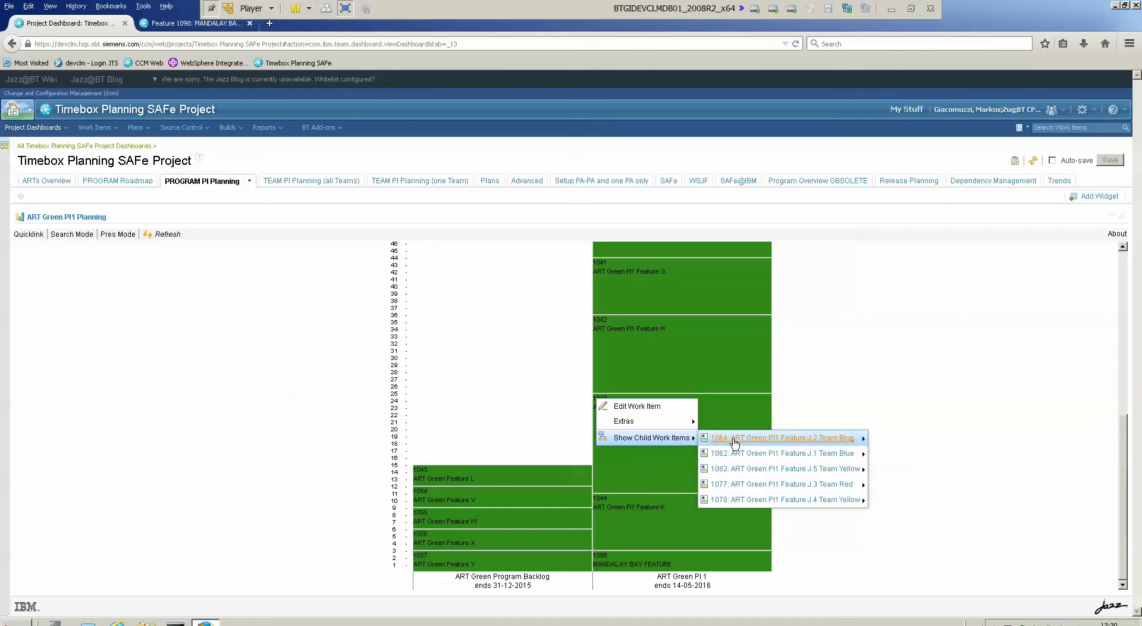
{"action": "mouse_move", "coordinate": [741, 443]}
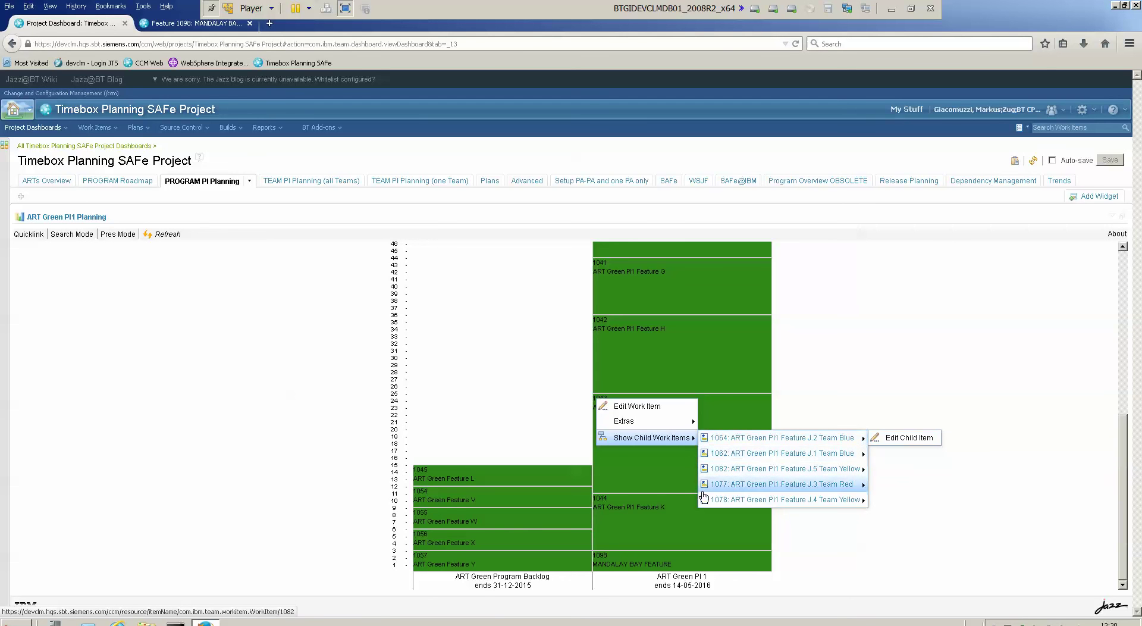
{"action": "right_click", "coordinate": [602, 562]}
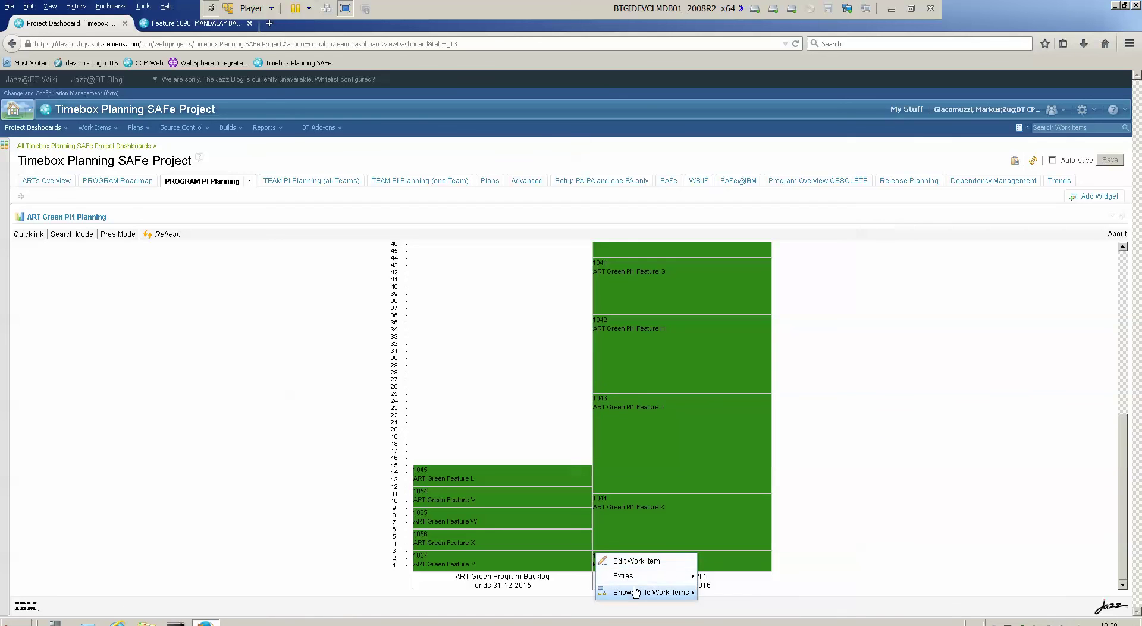
{"action": "mouse_move", "coordinate": [641, 592]}
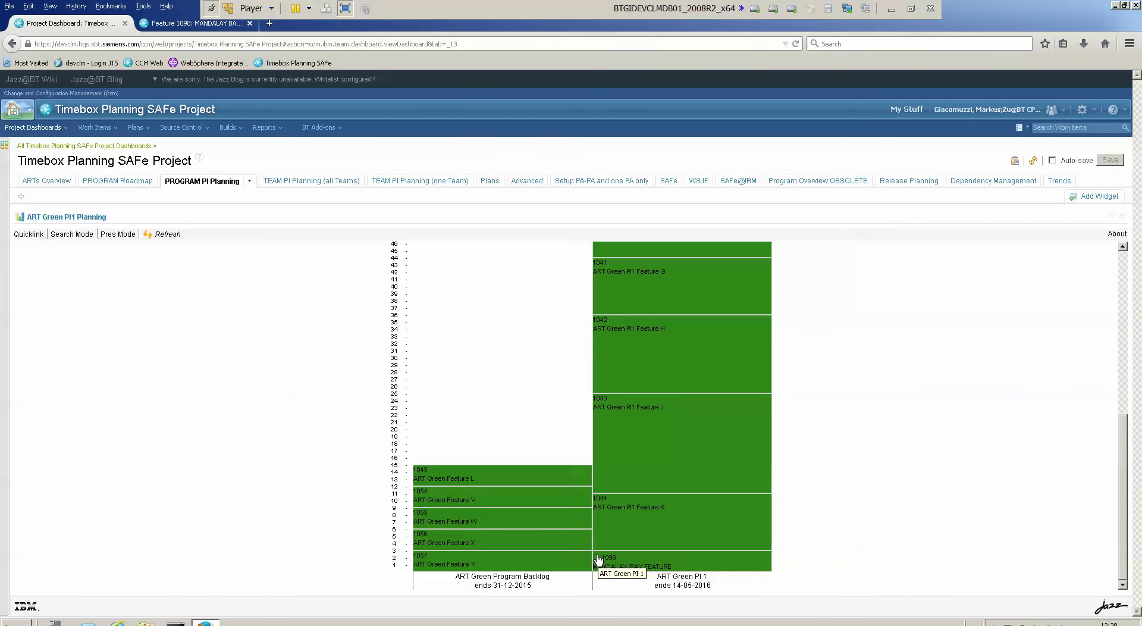
- Create a child Story for MANDALAY BAY FEATURE with the summary "MANDALAY BAY STORY TEAM YELLOW"
{"action": "right_click", "coordinate": [599, 559]}
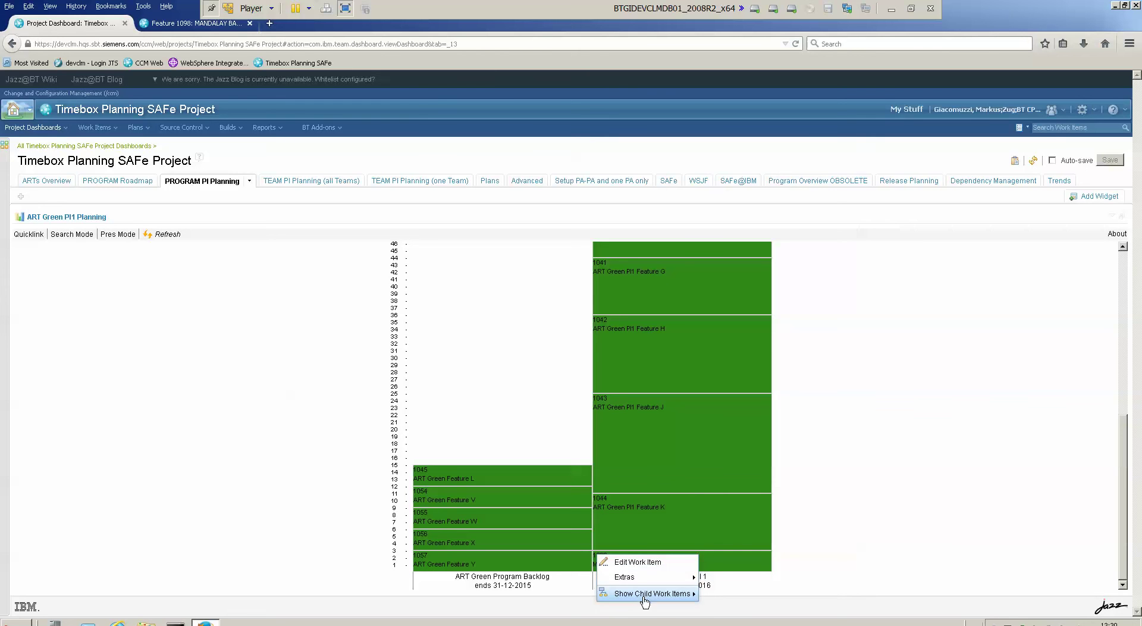
{"action": "mouse_move", "coordinate": [645, 580]}
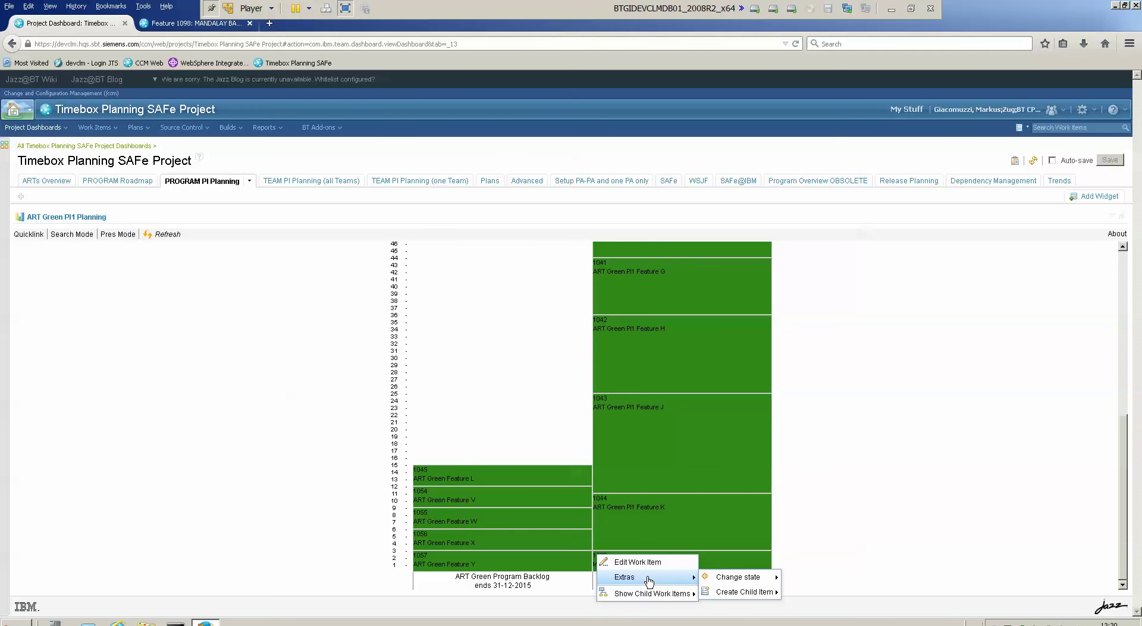
{"action": "mouse_move", "coordinate": [746, 598]}
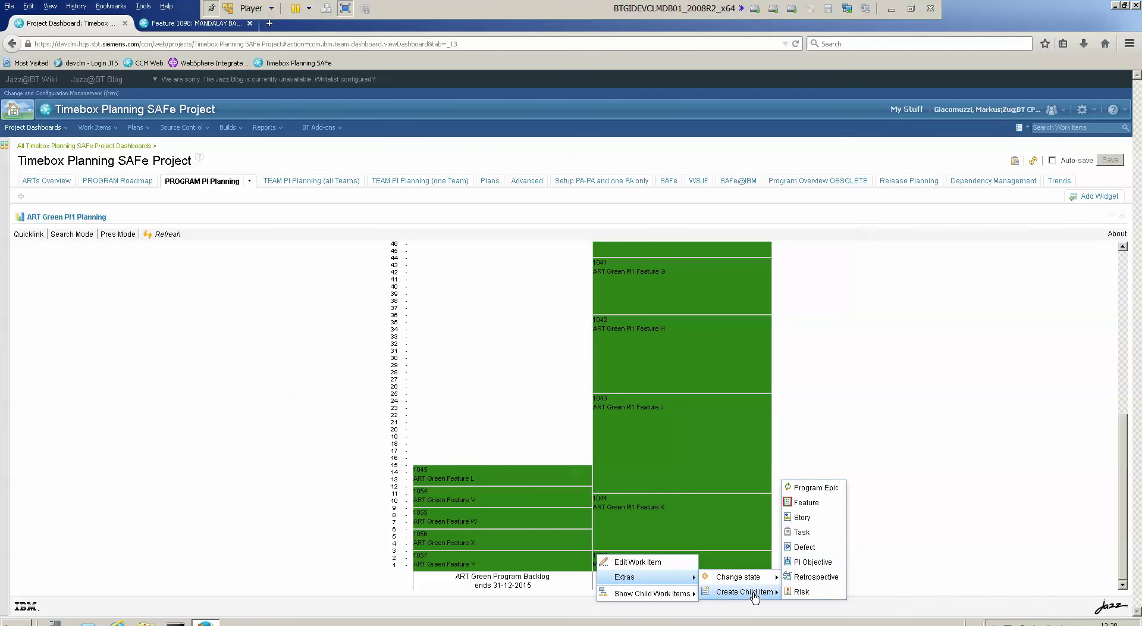
{"action": "left_click", "coordinate": [802, 519]}
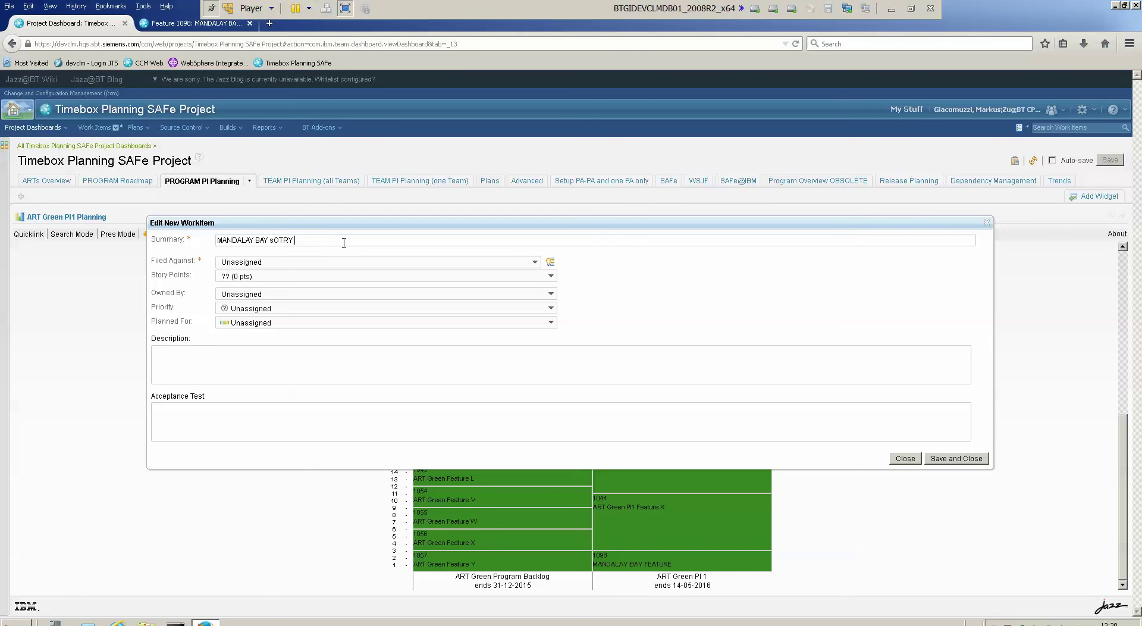
{"action": "key", "text": "BackSpace"}
{"action": "key", "text": "BackSpace"}
{"action": "key", "text": "BackSpace"}
{"action": "key", "text": "BackSpace"}
{"action": "type", "text": "STORY TEAM YELLOW"}
- File the new story against Team Yellow, plan it for Sprint 2.1, and save it
{"action": "left_click", "coordinate": [289, 262]}
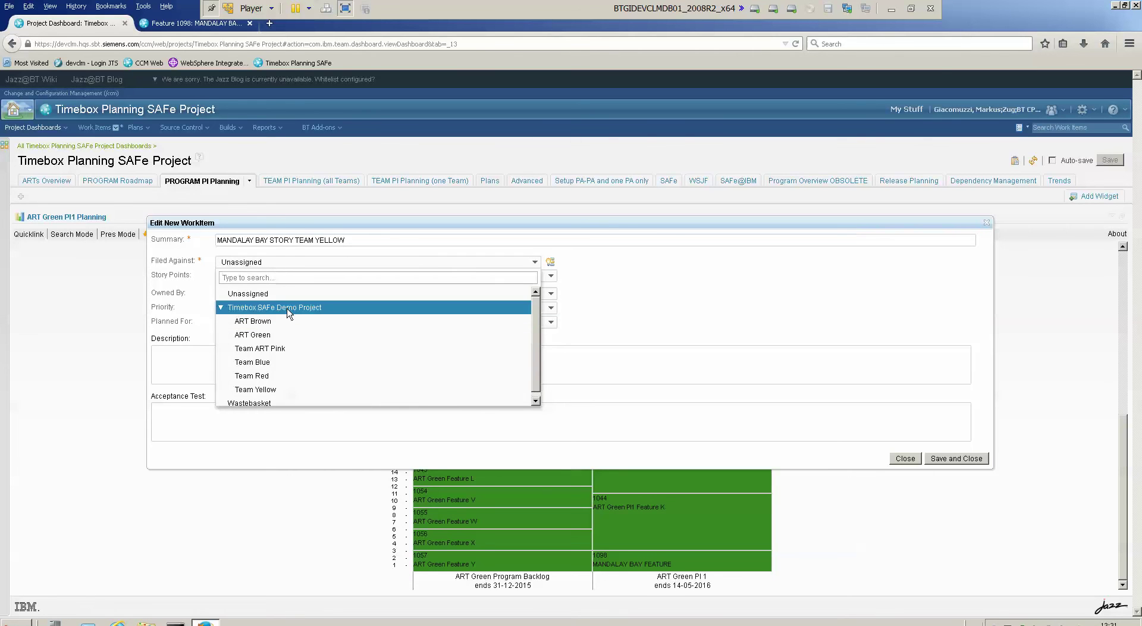
{"action": "left_click", "coordinate": [290, 387]}
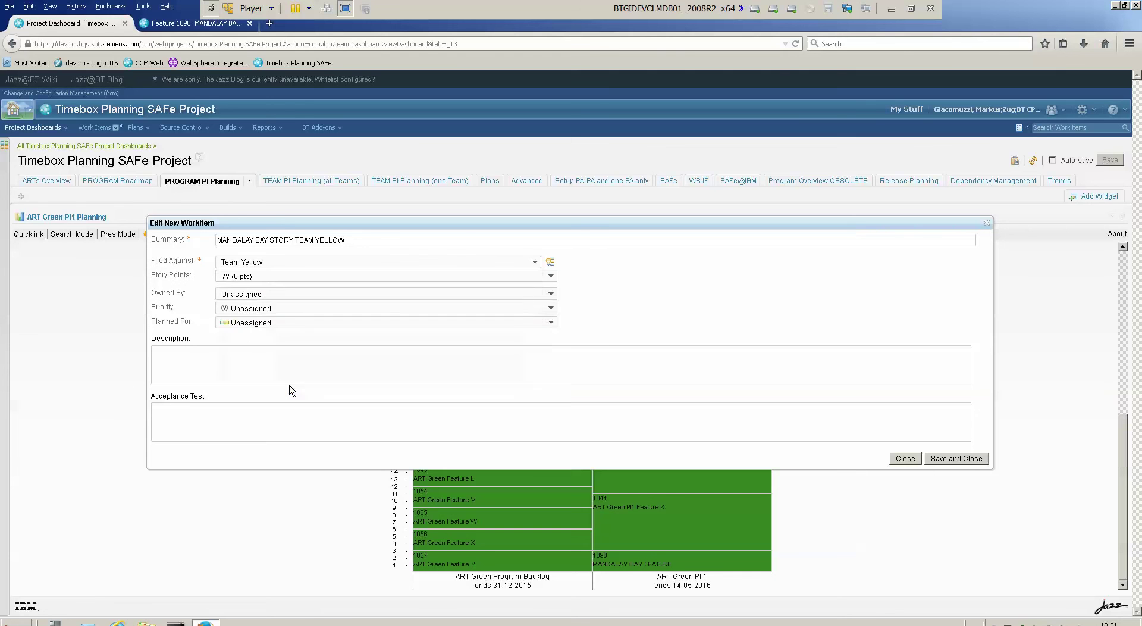
{"action": "left_click", "coordinate": [275, 322]}
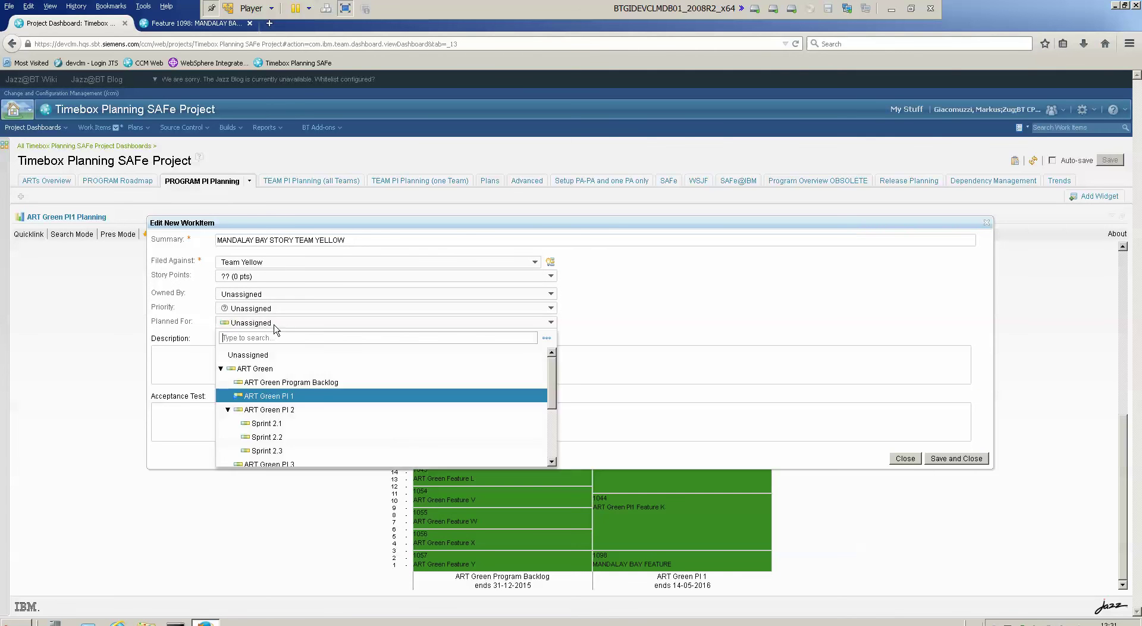
{"action": "left_click", "coordinate": [286, 422]}
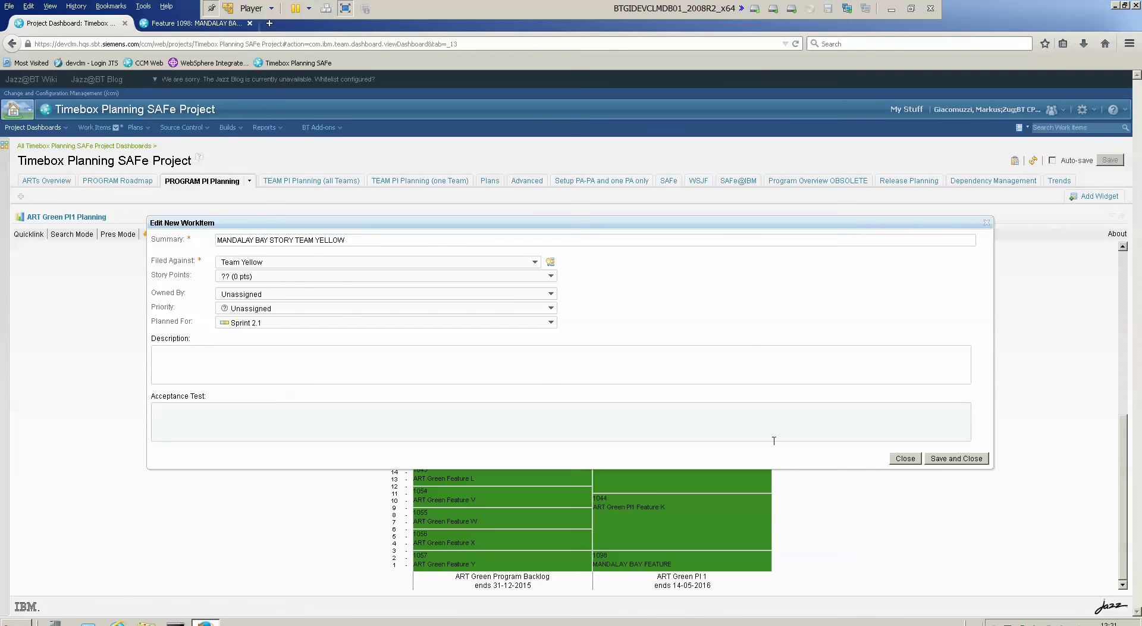
{"action": "left_click", "coordinate": [937, 459]}
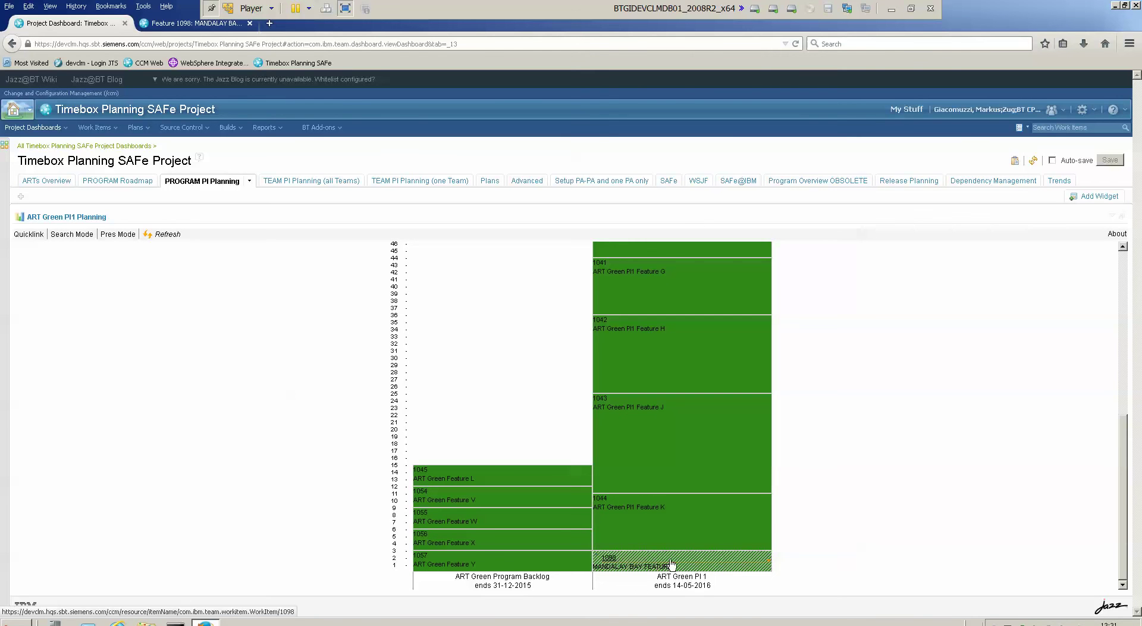
- Examine the child work items of MANDALAY BAY FEATURE and the details of its Team Yellow story
{"action": "mouse_move", "coordinate": [697, 564]}
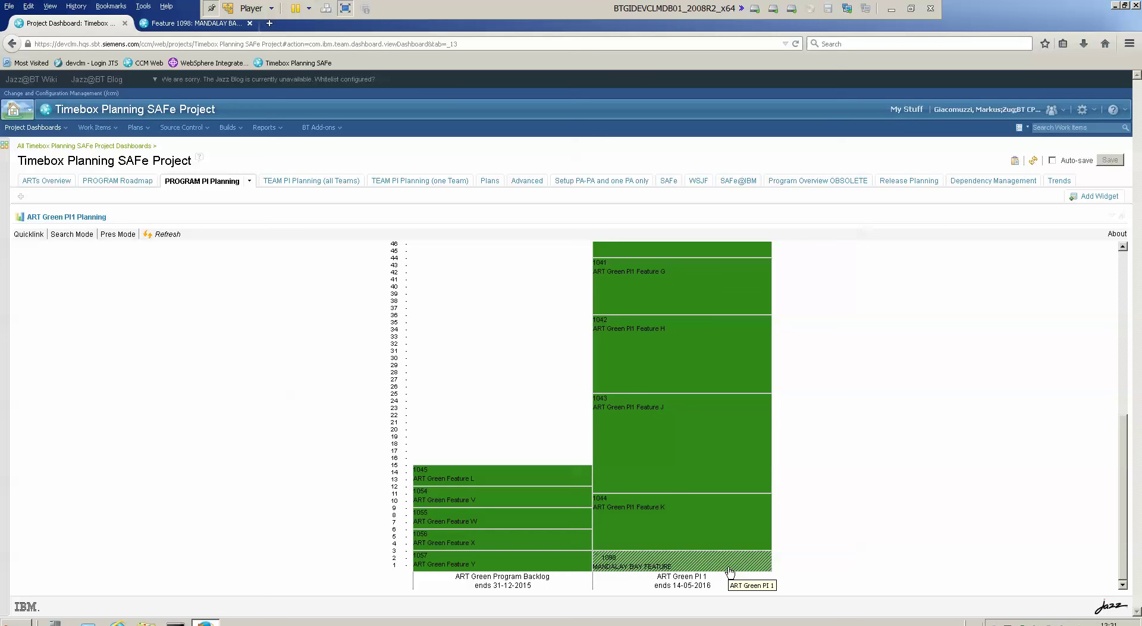
{"action": "right_click", "coordinate": [597, 558]}
{"action": "mouse_move", "coordinate": [634, 595]}
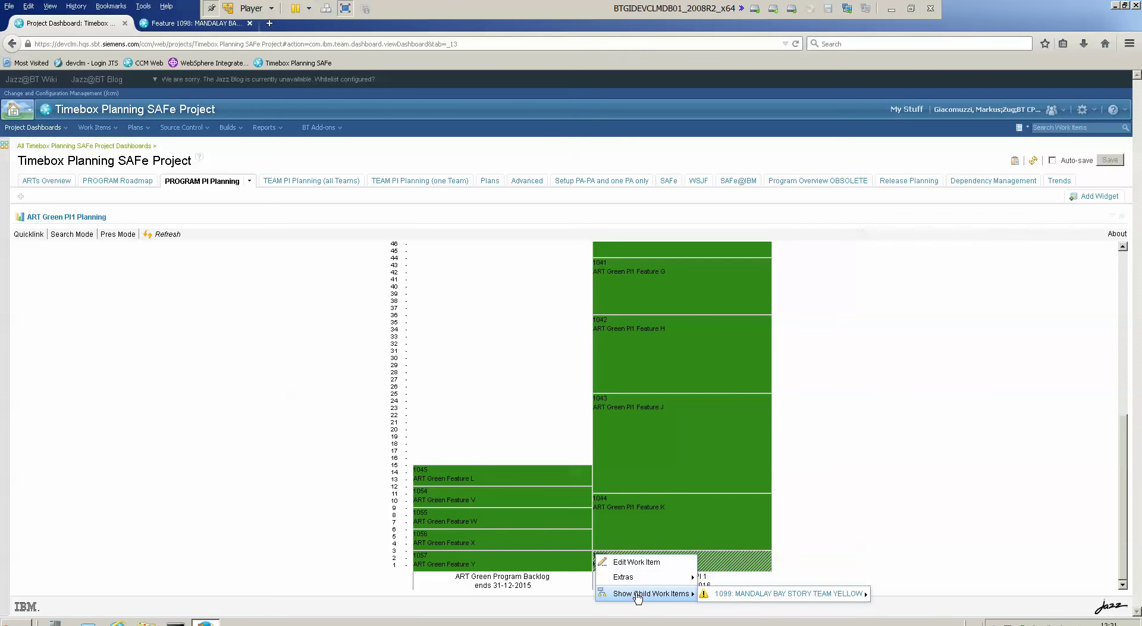
{"action": "mouse_move", "coordinate": [758, 594]}
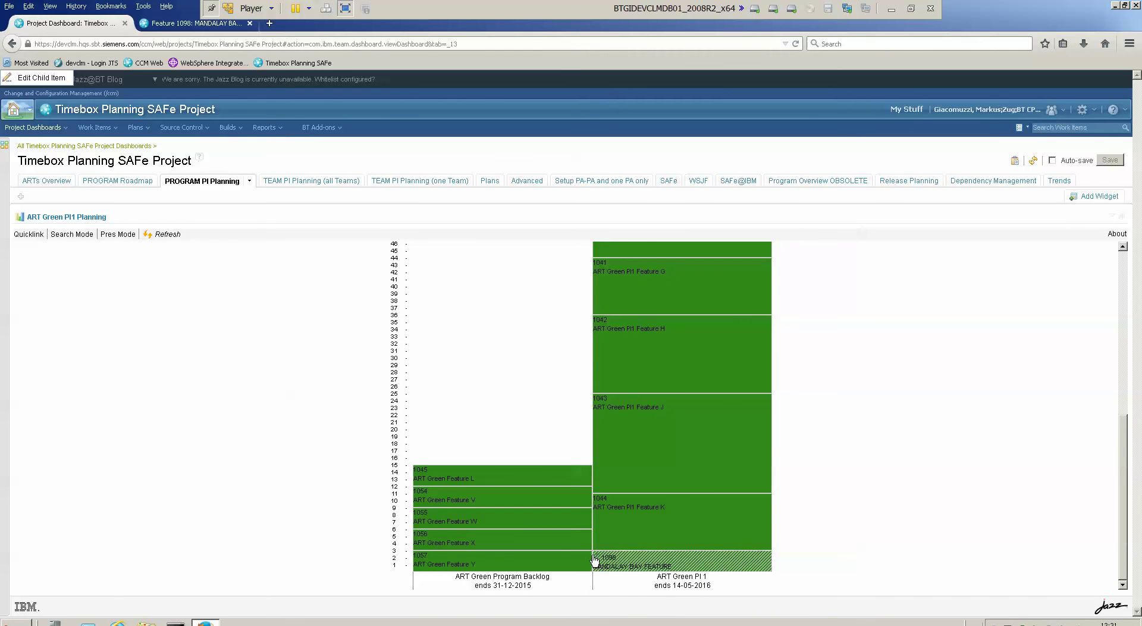
{"action": "right_click", "coordinate": [594, 557]}
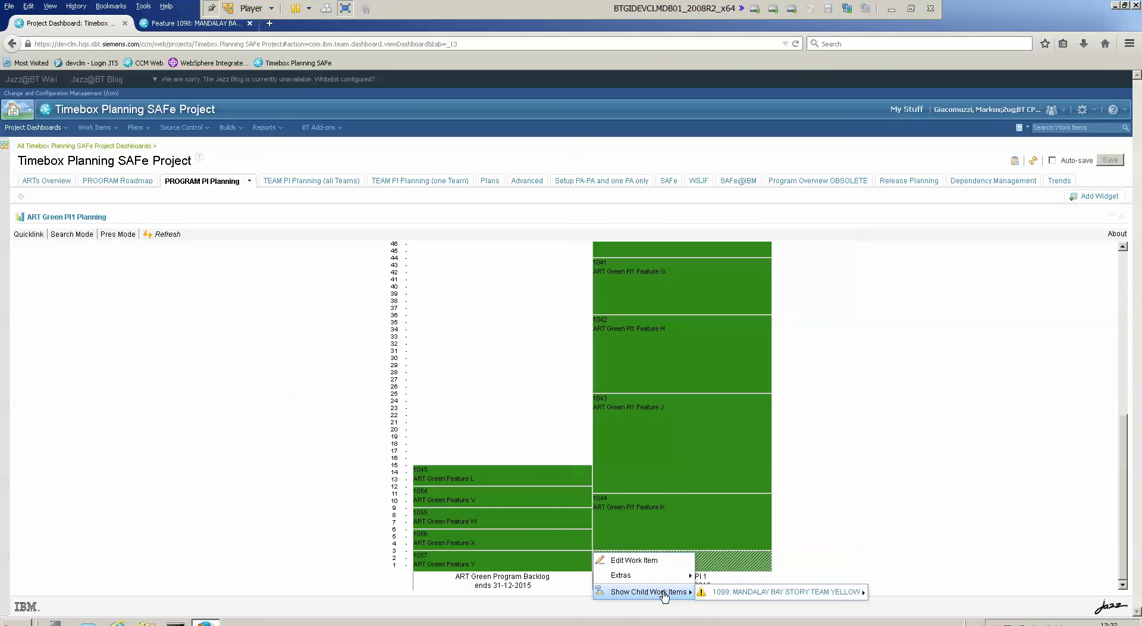
{"action": "mouse_move", "coordinate": [715, 597]}
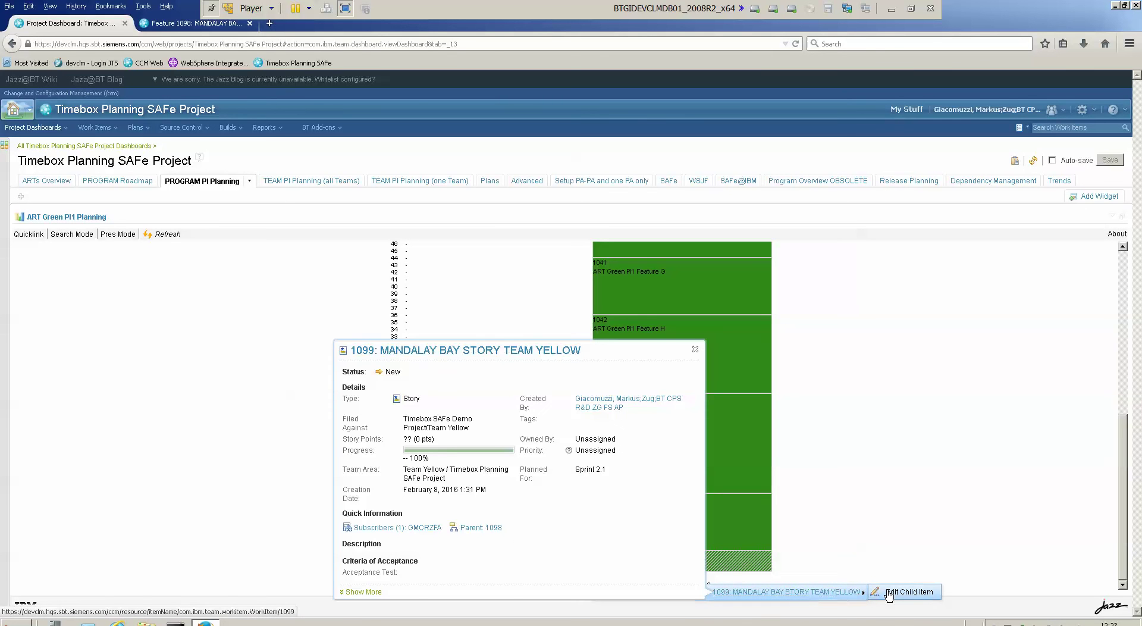
{"action": "left_click", "coordinate": [869, 507]}
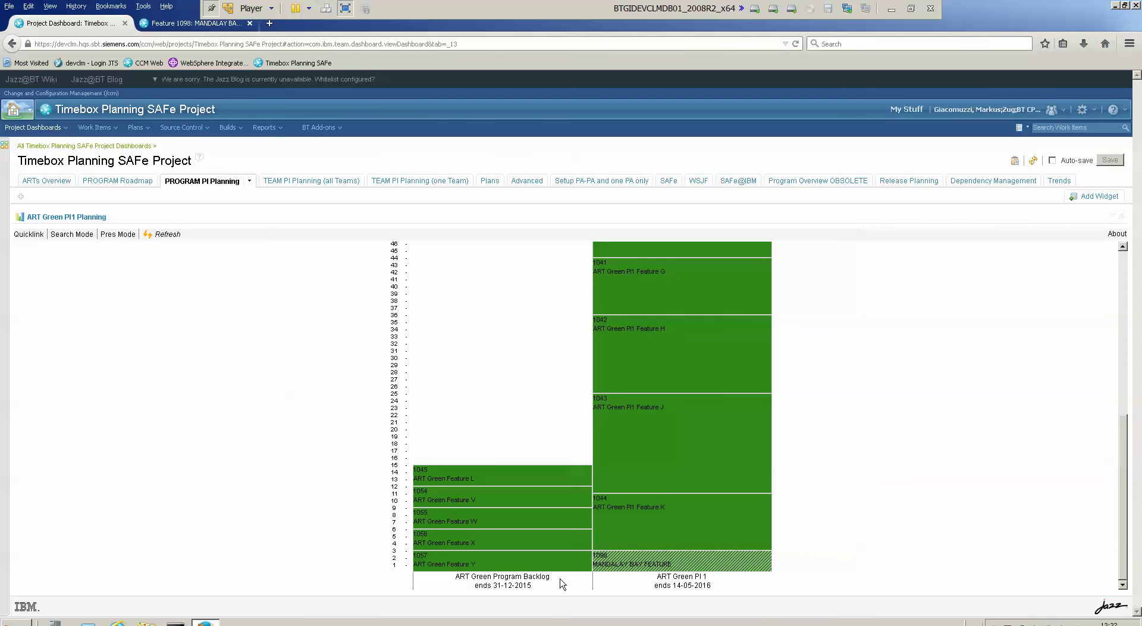
- Create a child Story for MANDALAY BAY FEATURE with the summary "MANDALAY BAY TEAM RED" and file it against Team Red
{"action": "right_click", "coordinate": [597, 557]}
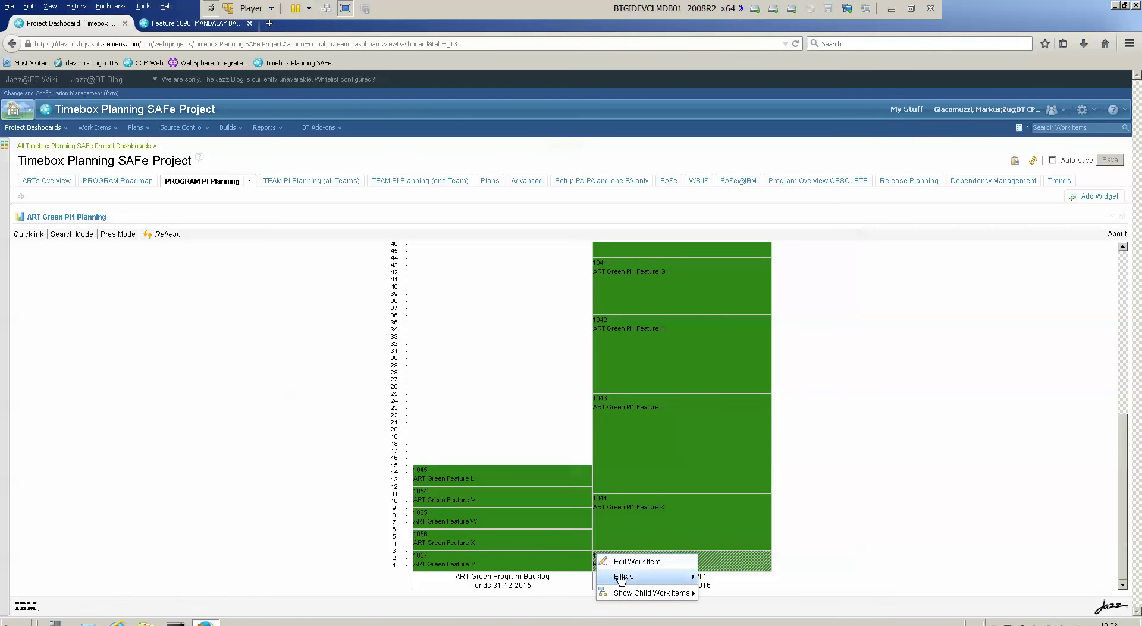
{"action": "mouse_move", "coordinate": [623, 577]}
{"action": "mouse_move", "coordinate": [751, 597]}
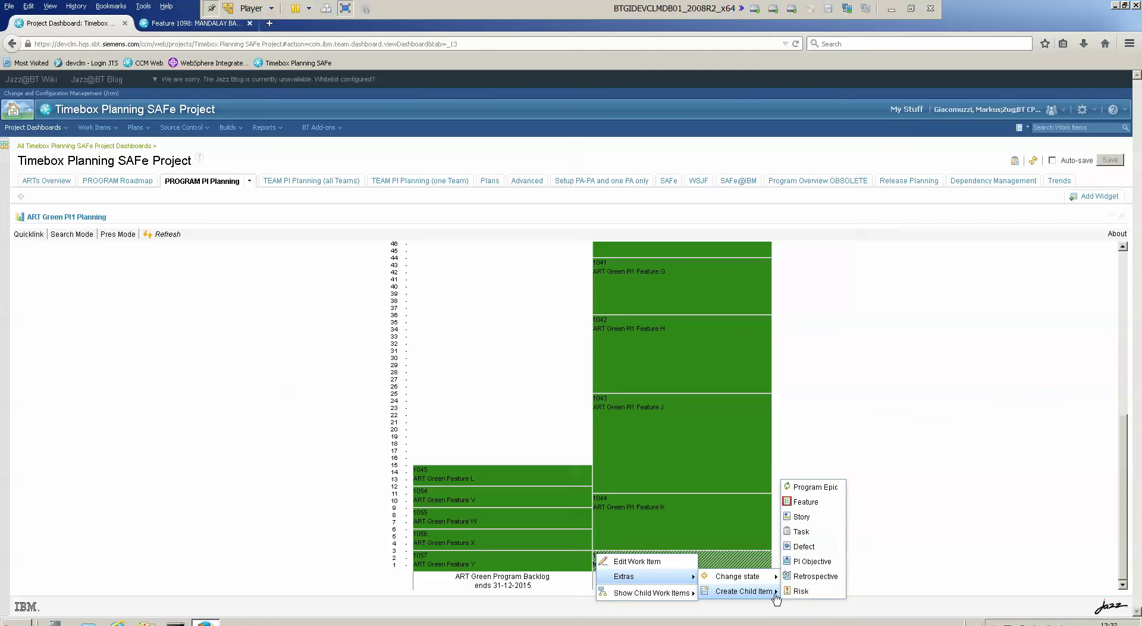
{"action": "left_click", "coordinate": [800, 518]}
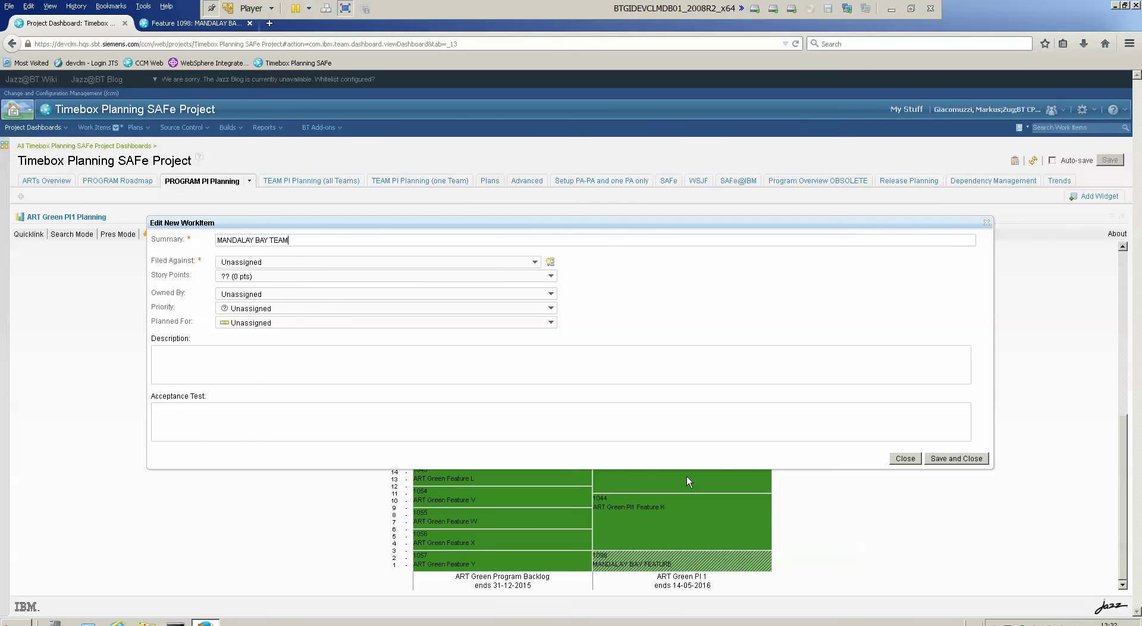
{"action": "left_click", "coordinate": [299, 263]}
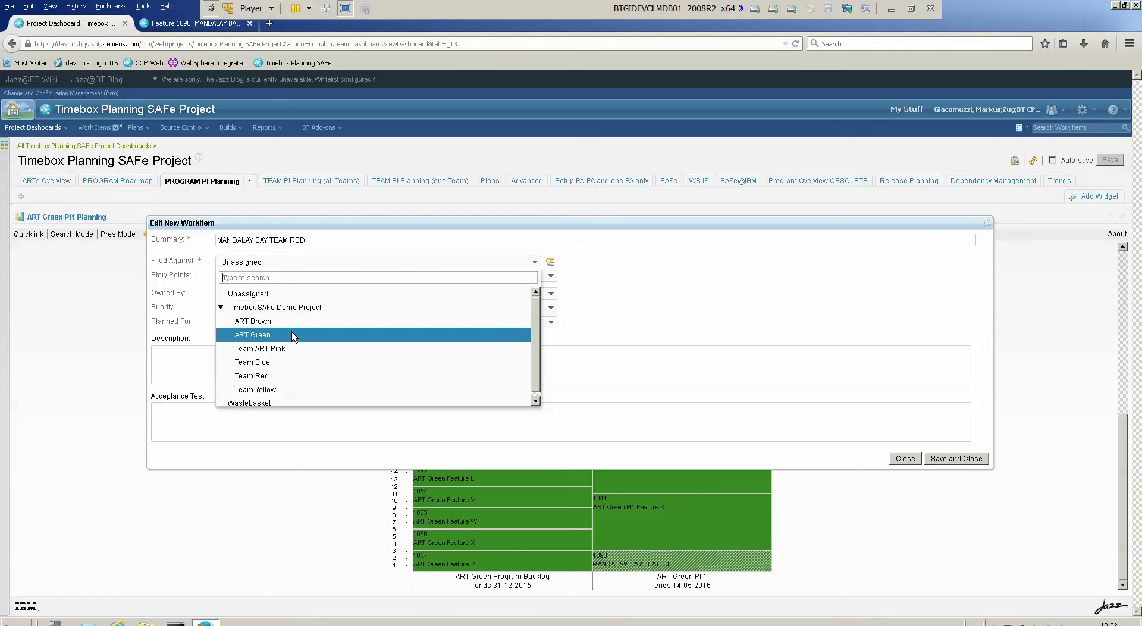
{"action": "left_click", "coordinate": [293, 376]}
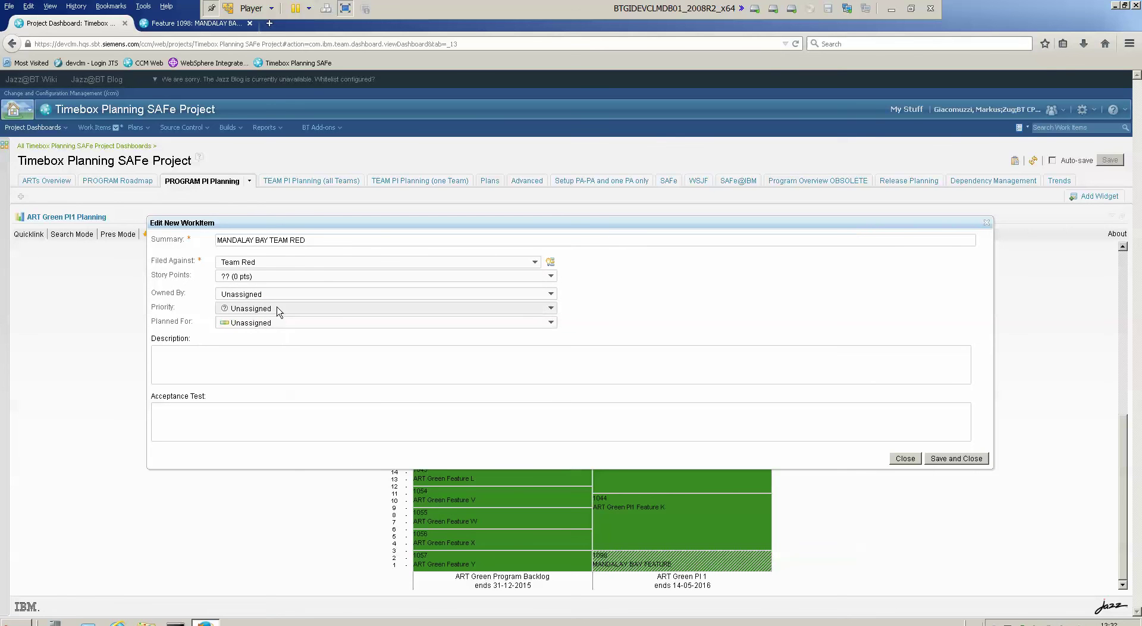
- Plan the new Team Red story for Sprint 1.2 of ART Green PI 1 and save it
{"action": "left_click", "coordinate": [277, 325]}
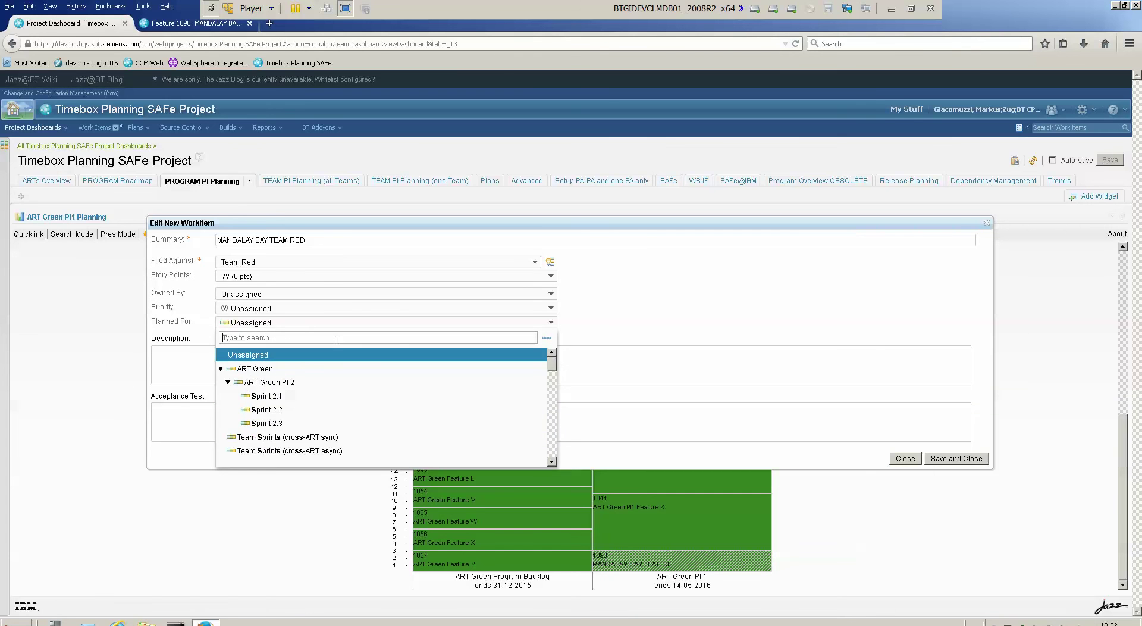
{"action": "type", "text": "sp"}
{"action": "key", "text": "BackSpace"}
{"action": "key", "text": "BackSpace"}
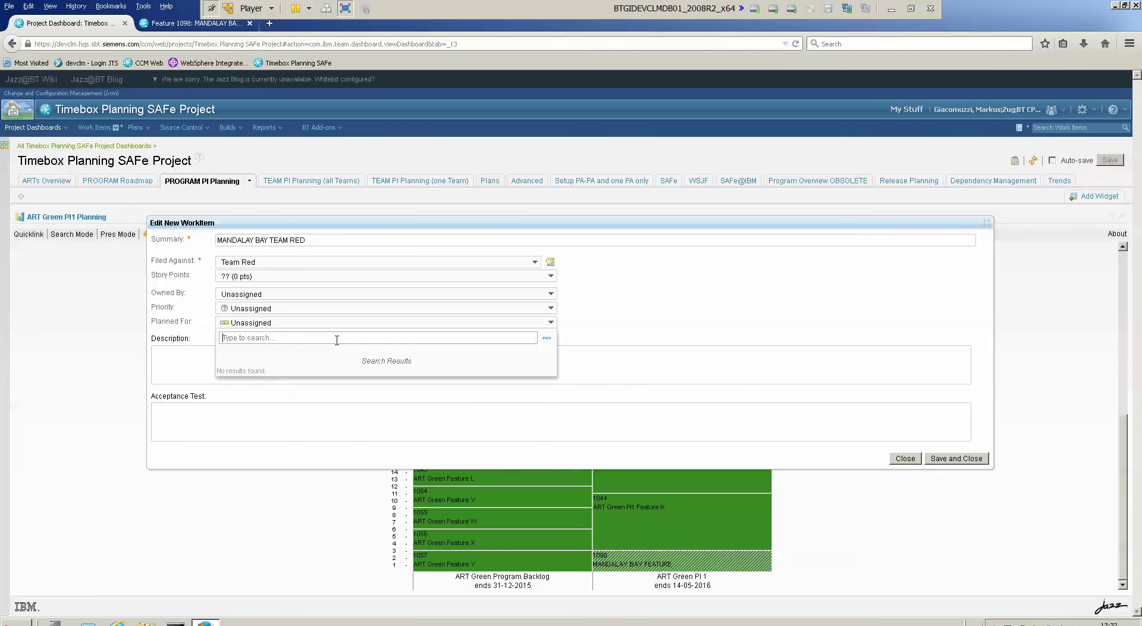
{"action": "type", "text": "sprint "}
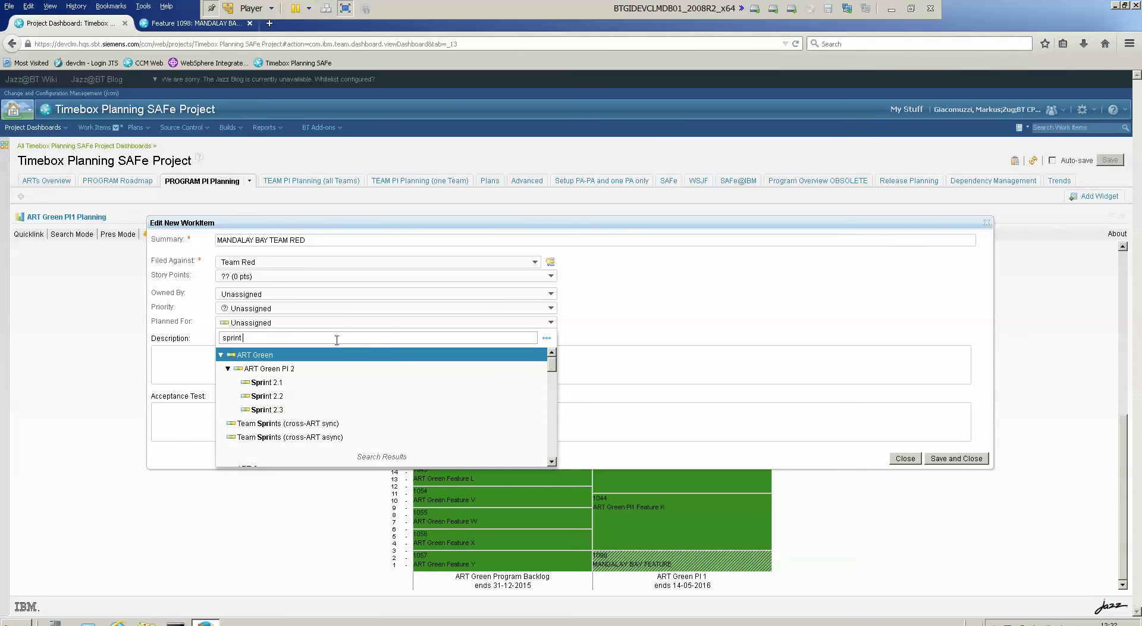
{"action": "type", "text": "1.2"}
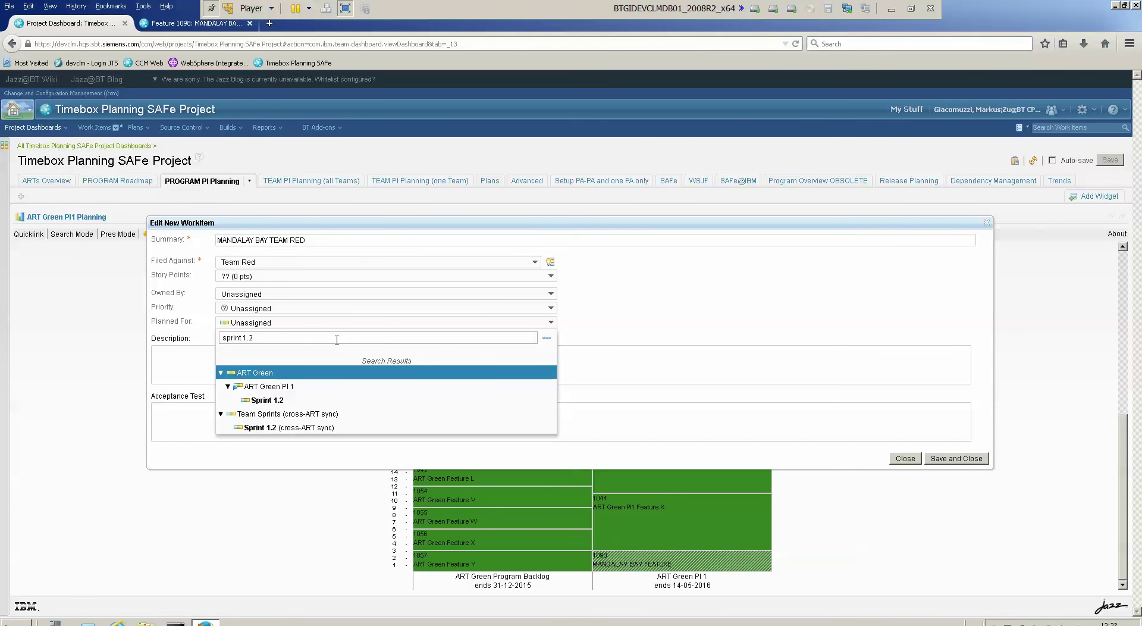
{"action": "left_click", "coordinate": [305, 399]}
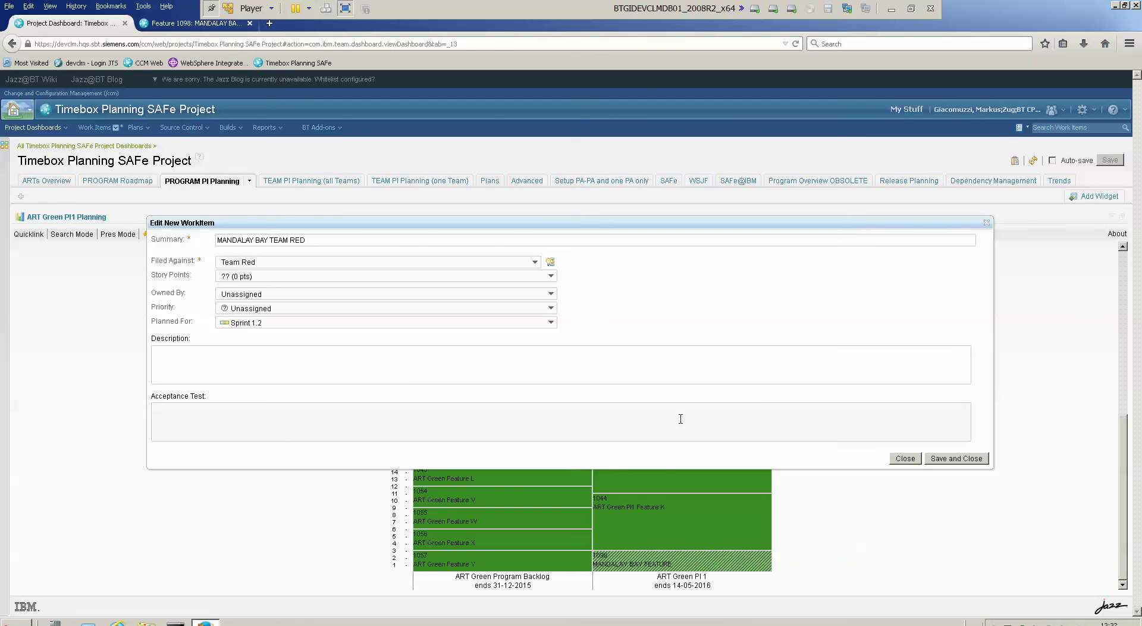
{"action": "left_click", "coordinate": [937, 459]}
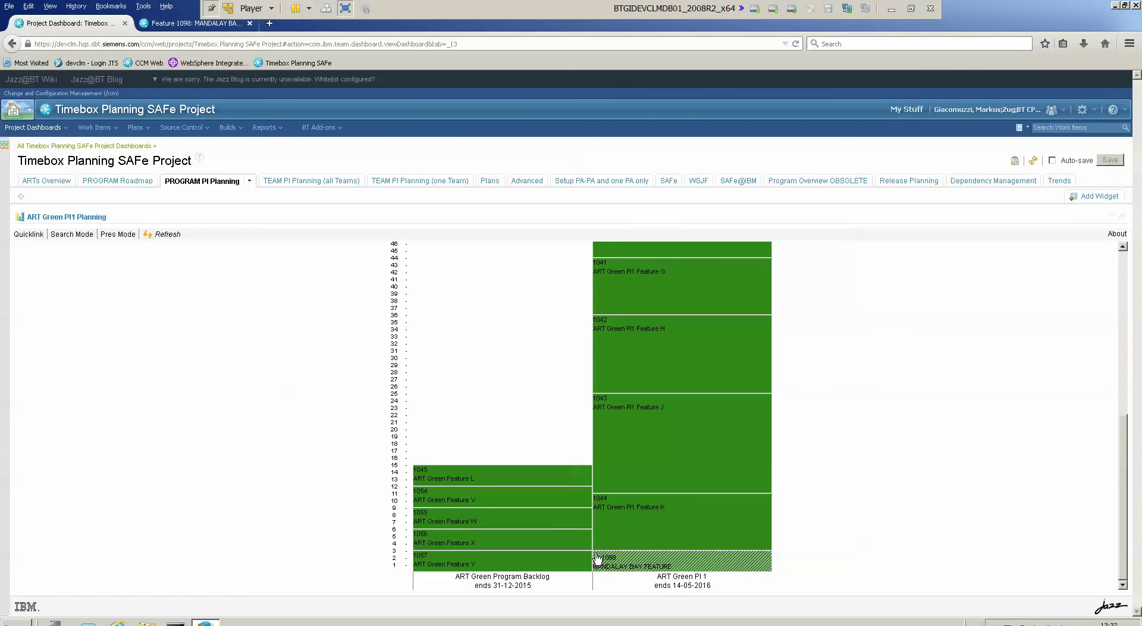
- Set the story points of the child story MANDALAY BAY TEAM RED to L (5 pts) and save it
{"action": "right_click", "coordinate": [596, 557]}
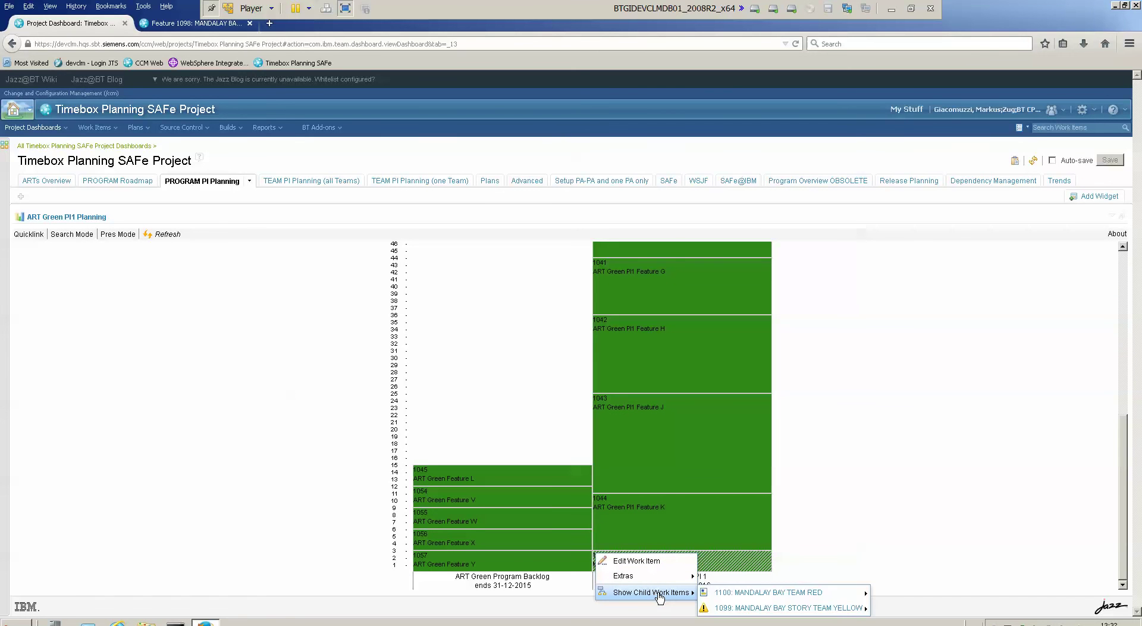
{"action": "mouse_move", "coordinate": [737, 595]}
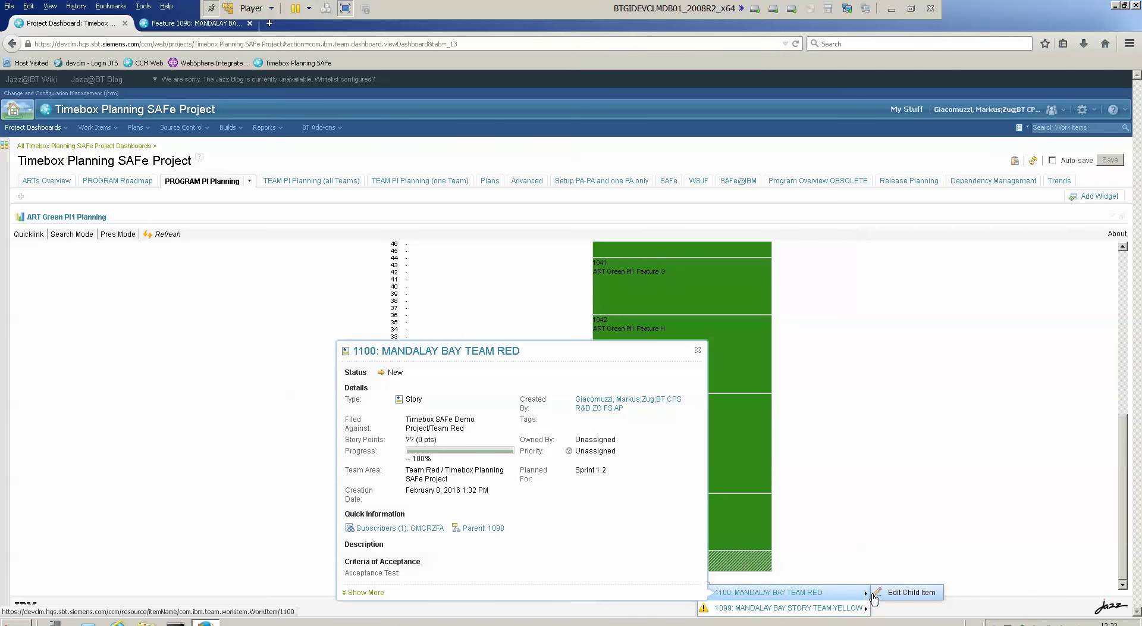
{"action": "left_click", "coordinate": [892, 595]}
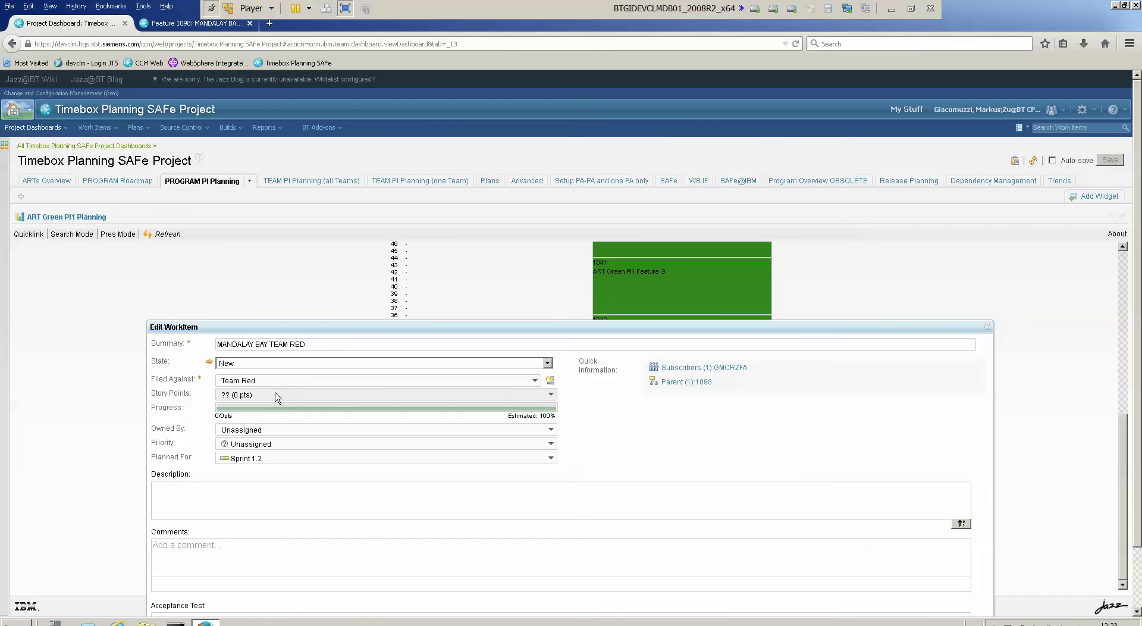
{"action": "left_click", "coordinate": [276, 397]}
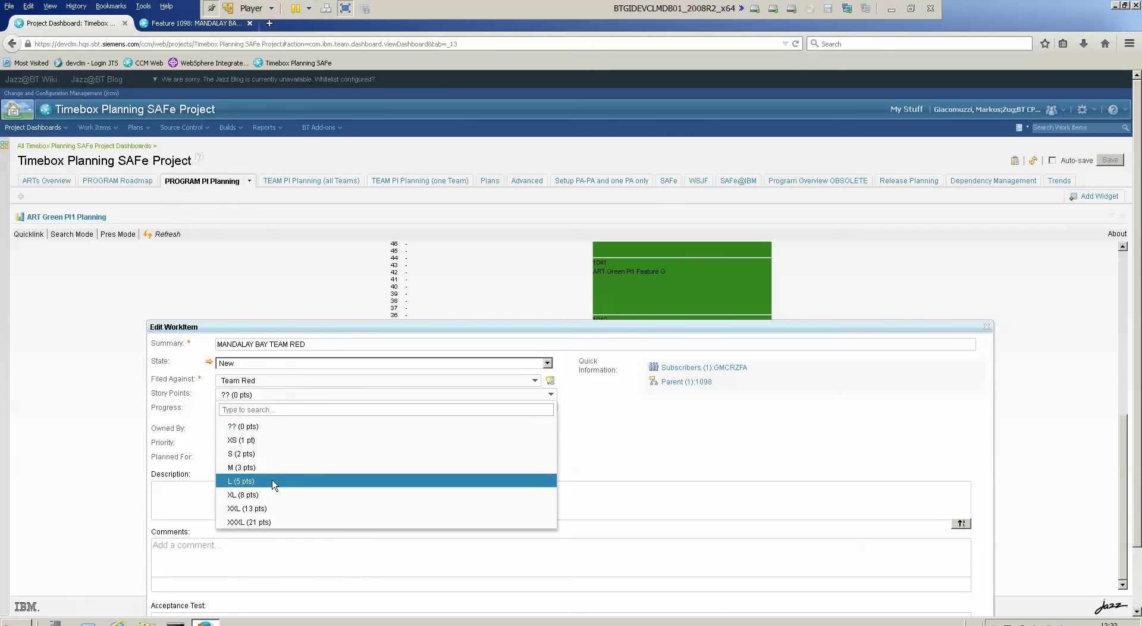
{"action": "left_click", "coordinate": [272, 480]}
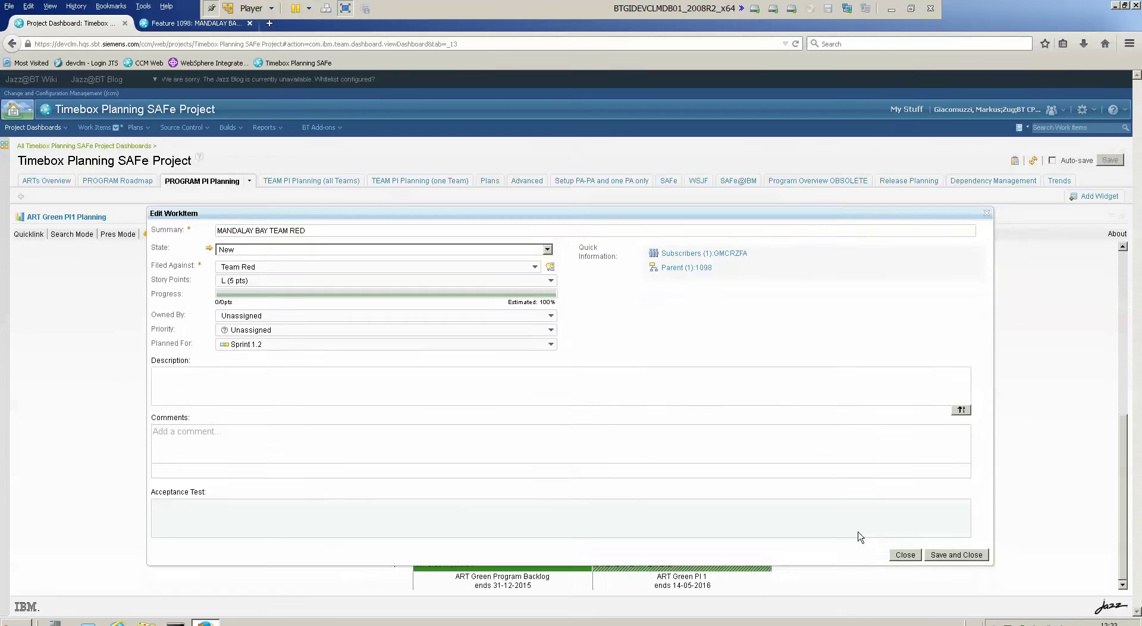
{"action": "left_click", "coordinate": [956, 512]}
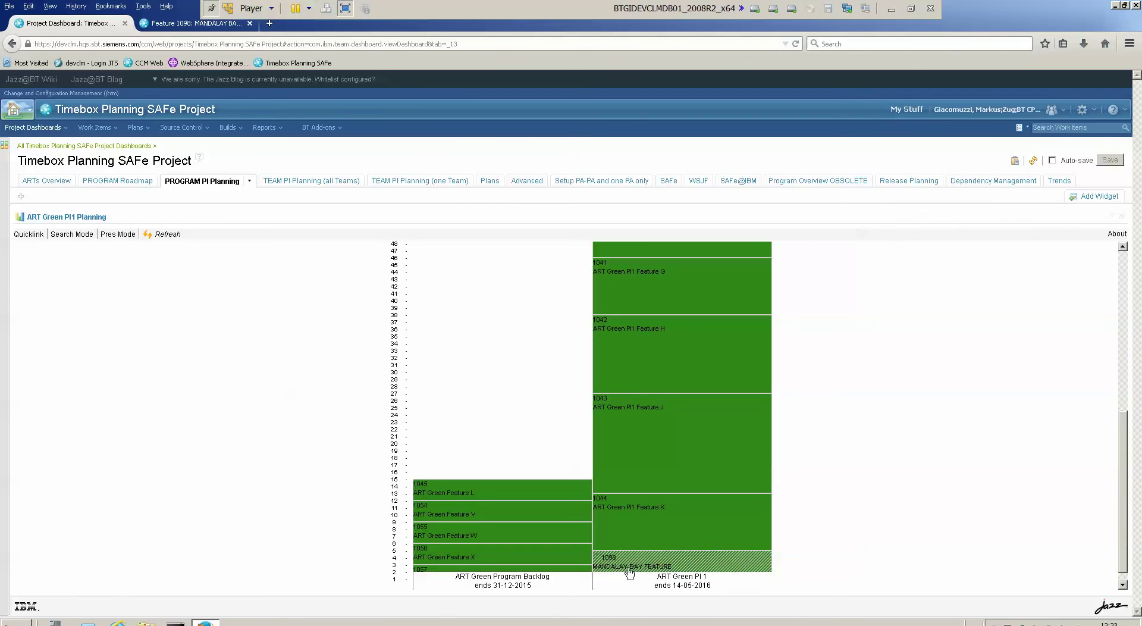
- Set the story points of the child story MANDALAY BAY STORY TEAM YELLOW to XL (8 pts) and save it
{"action": "scroll", "coordinate": [961, 497], "scroll_direction": "down", "scroll_amount": 1}
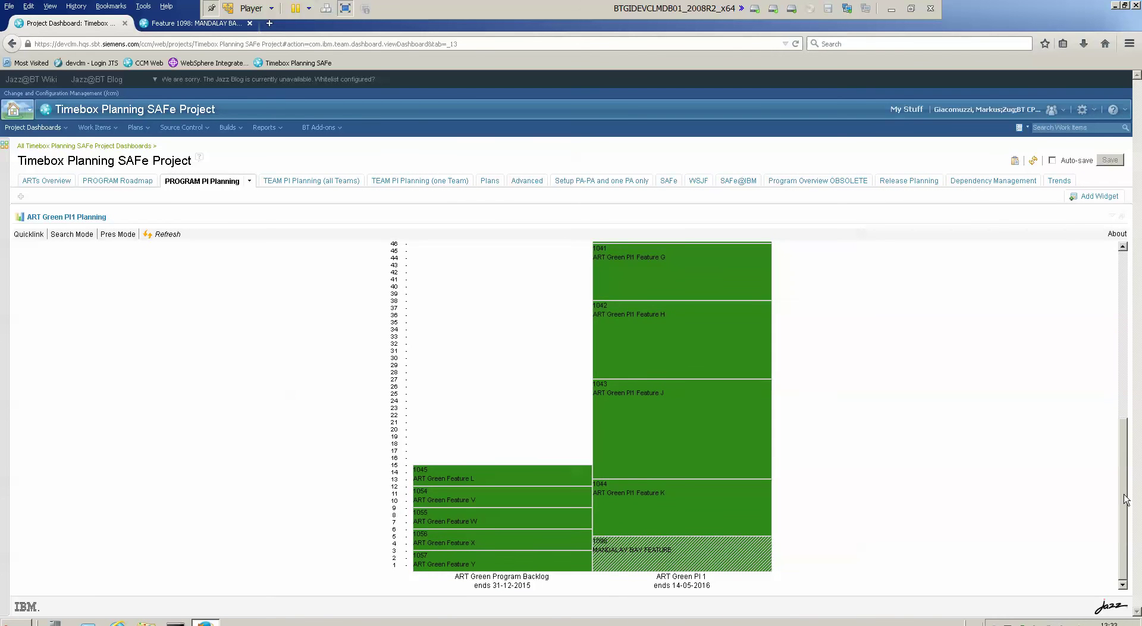
{"action": "left_click", "coordinate": [599, 544]}
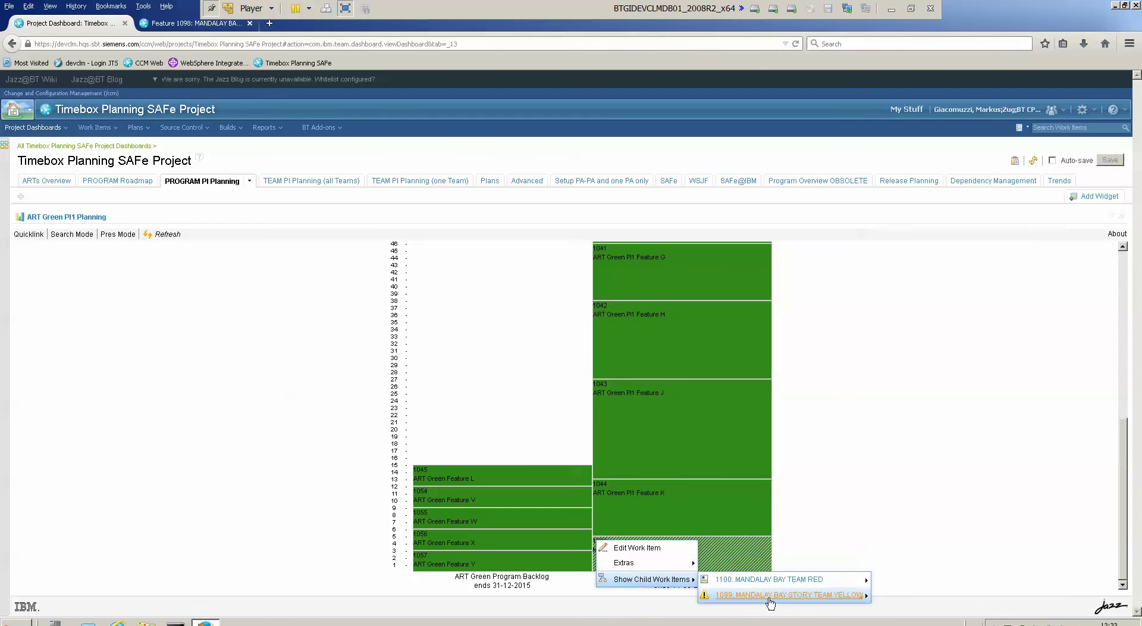
{"action": "mouse_move", "coordinate": [785, 601]}
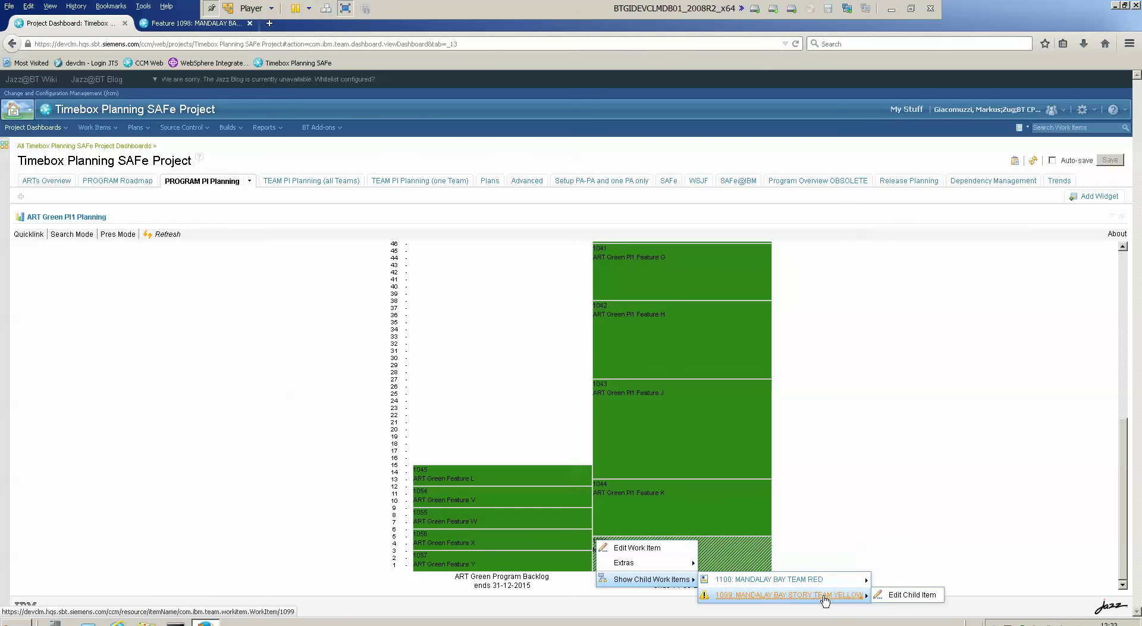
{"action": "left_click", "coordinate": [912, 594]}
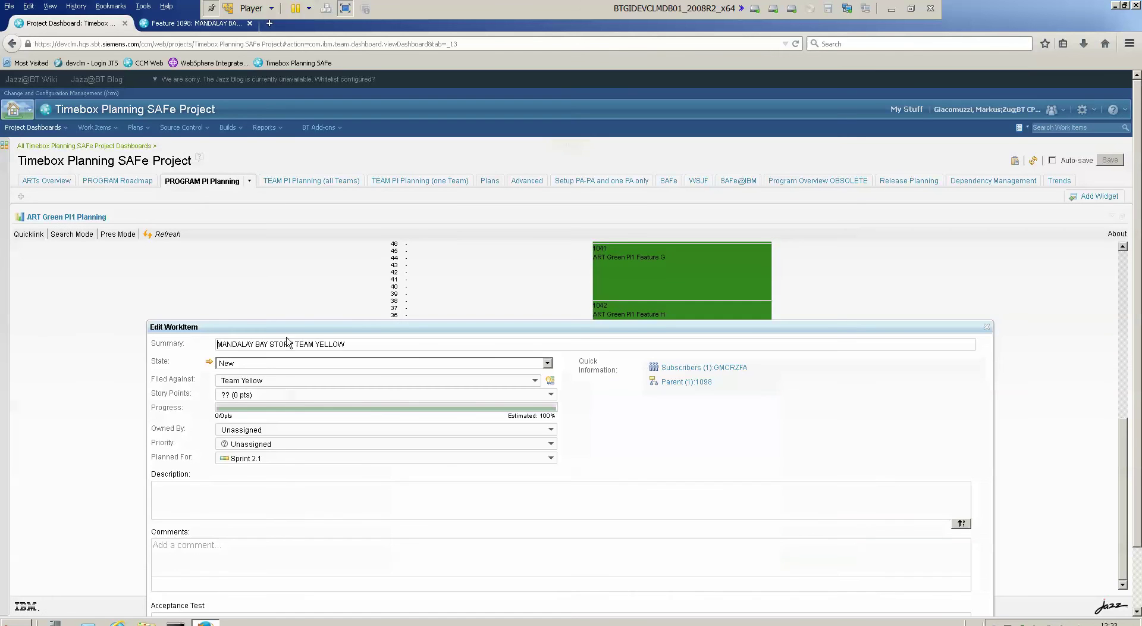
{"action": "left_click", "coordinate": [248, 395]}
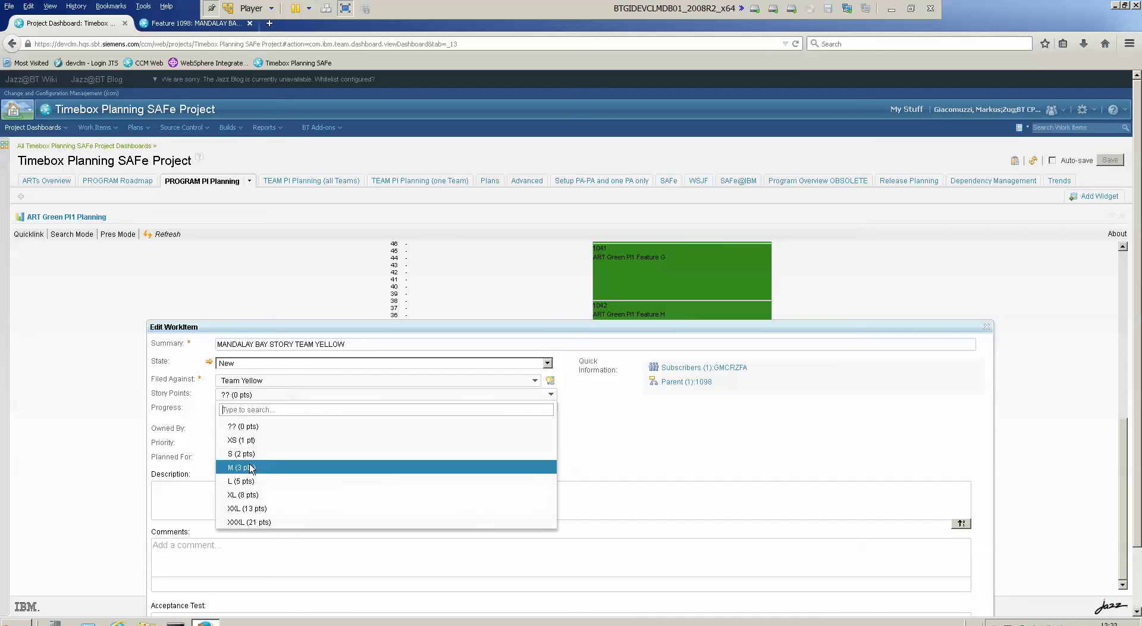
{"action": "left_click", "coordinate": [257, 496]}
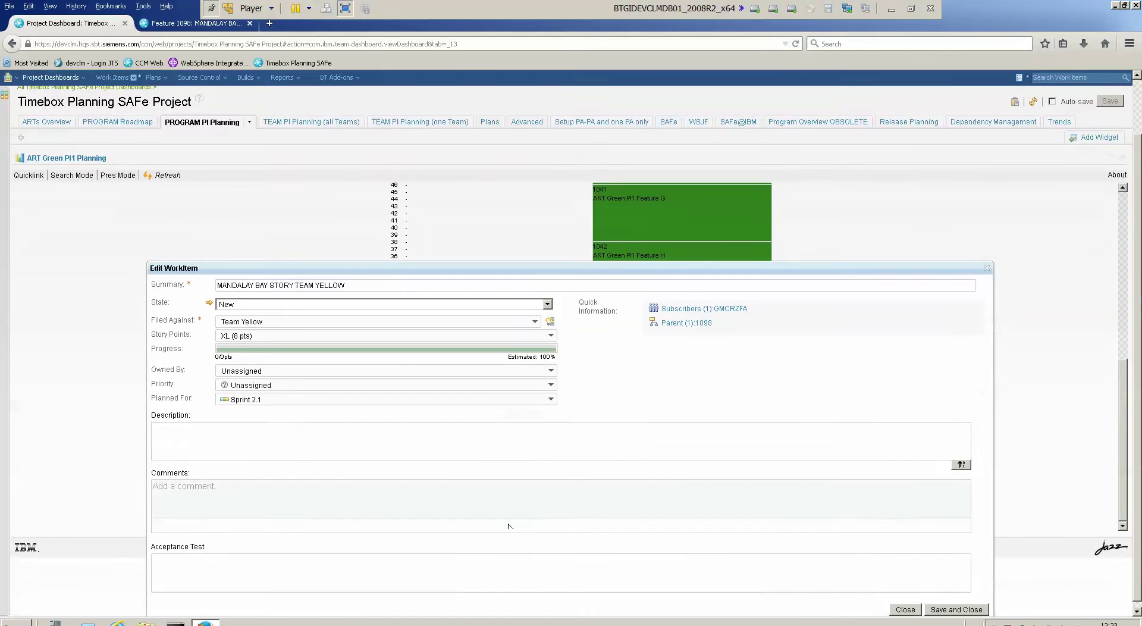
{"action": "left_click", "coordinate": [947, 514]}
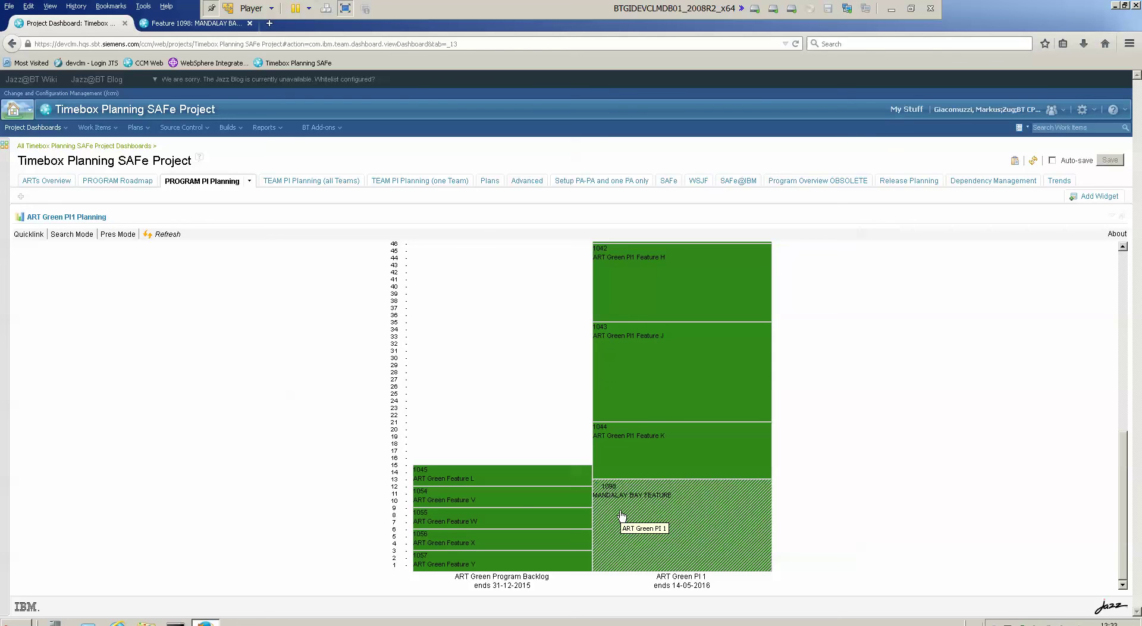
- Check the child stories of MANDALAY BAY FEATURE again, viewing the schedule warning on the Team Yellow story
{"action": "right_click", "coordinate": [599, 487]}
{"action": "mouse_move", "coordinate": [641, 522]}
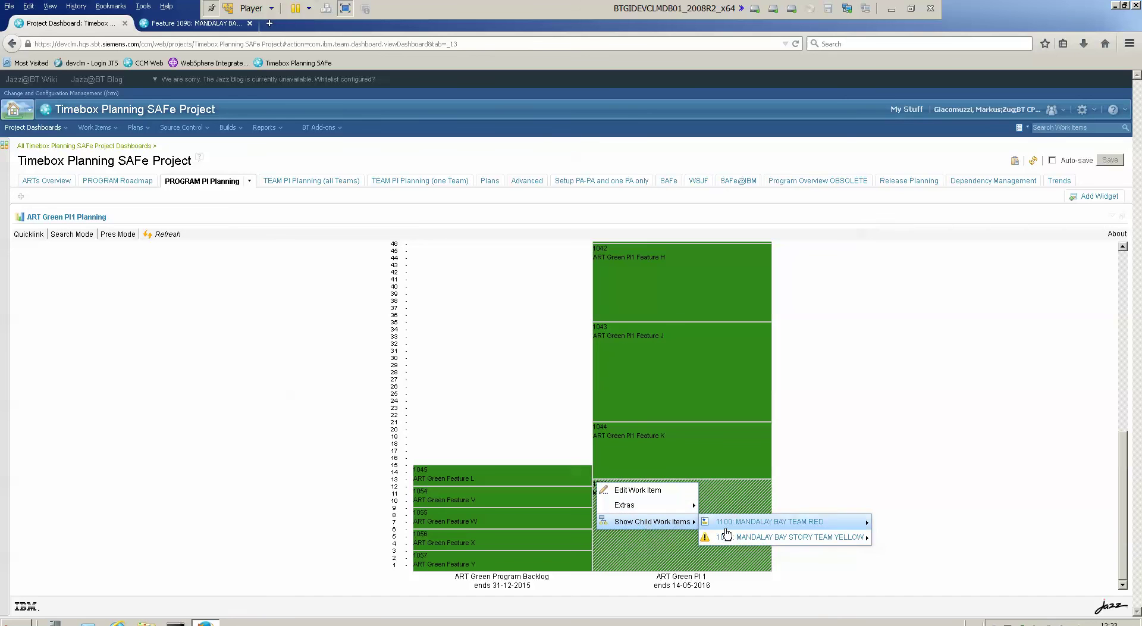
{"action": "mouse_move", "coordinate": [729, 535]}
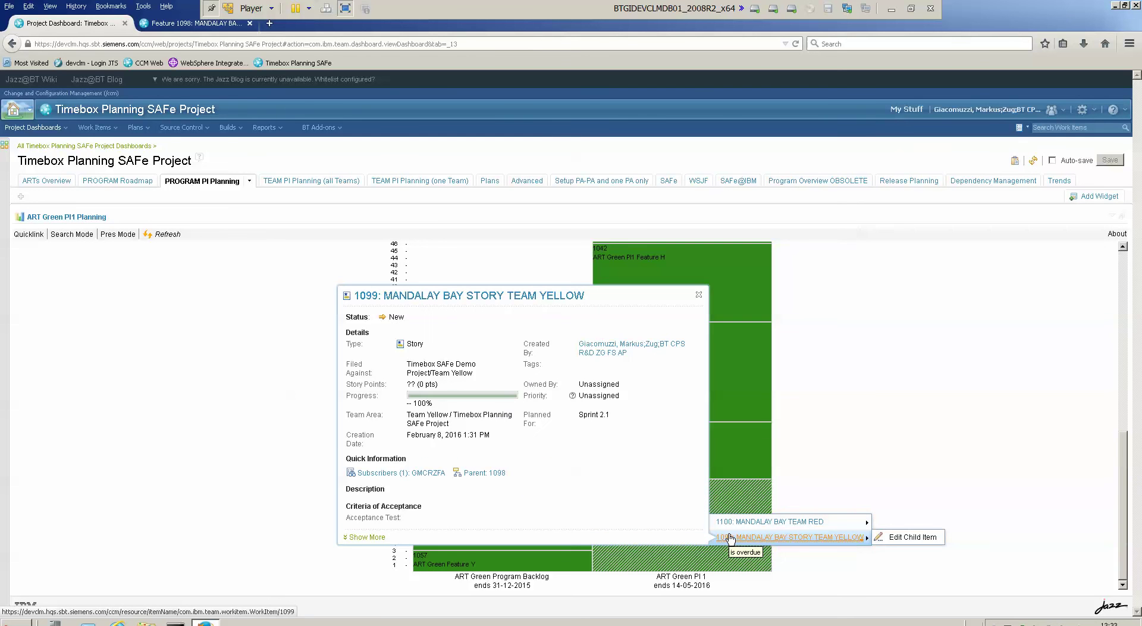
{"action": "left_click", "coordinate": [131, 427]}
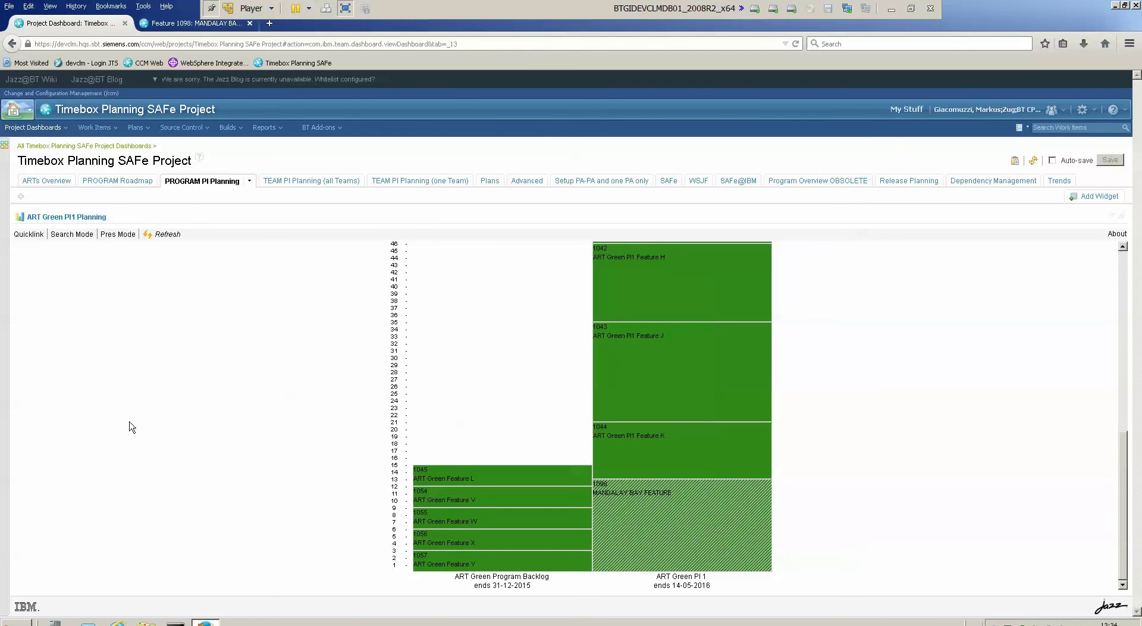
- Open the TEAM PI Planning (all Teams) dashboard and enlarge its ART Green PI1 all Teams chart
{"action": "left_click", "coordinate": [282, 185]}
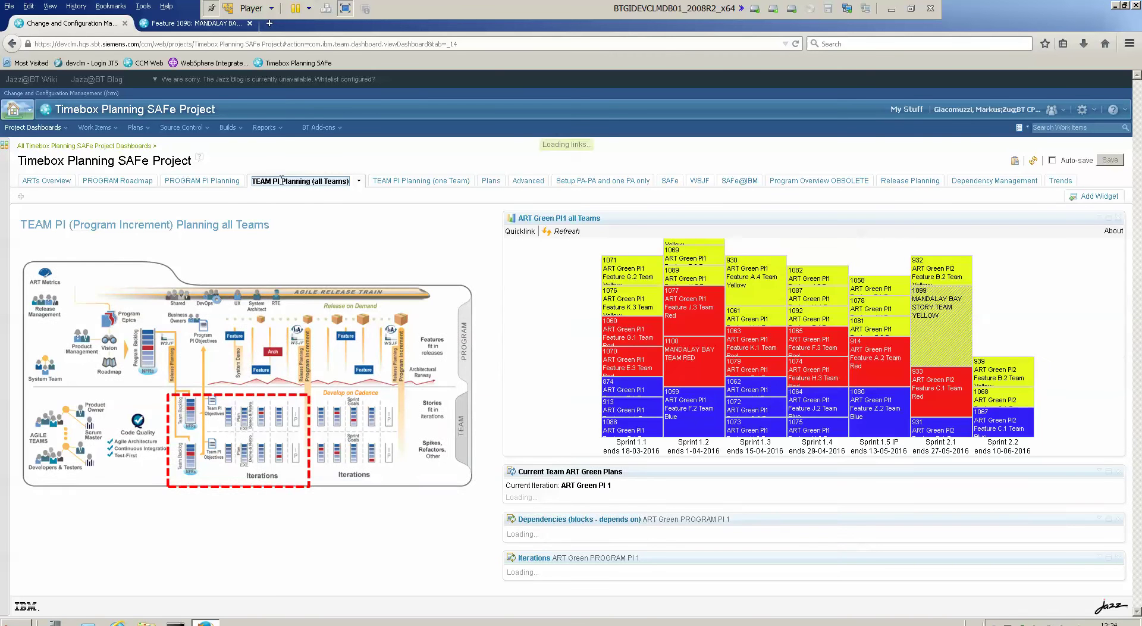
{"action": "left_click", "coordinate": [551, 221]}
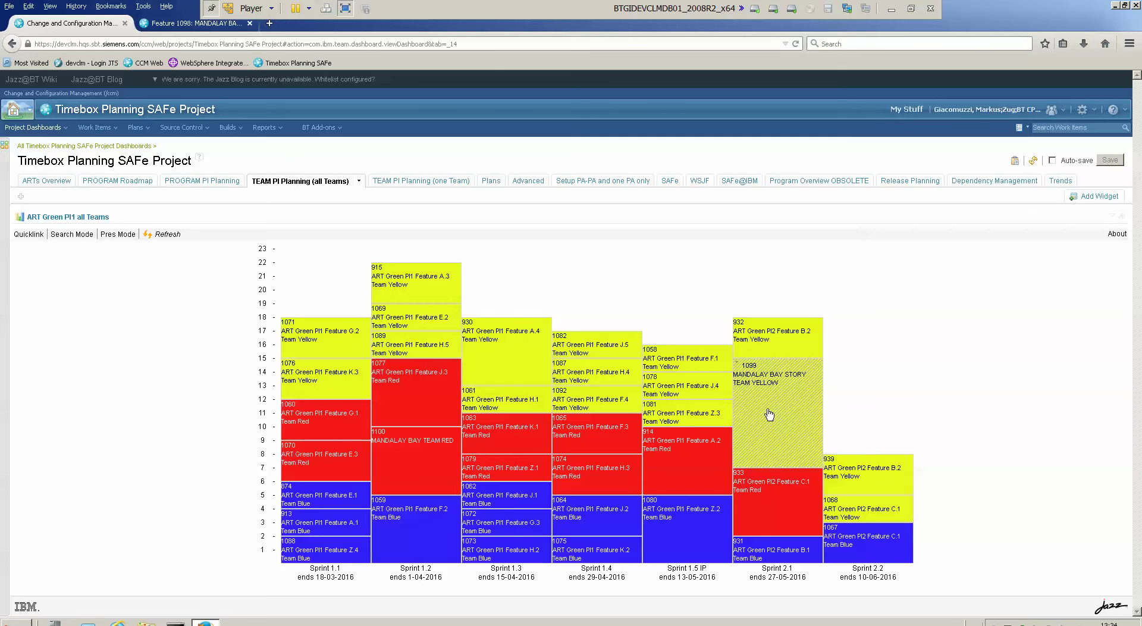
- Move MANDALAY BAY STORY TEAM YELLOW to Sprint 1.4 and refresh the ART Green PI1 Planning chart on the PROGRAM PI Planning dashboard
{"action": "mouse_move", "coordinate": [771, 413]}
{"action": "left_mouse_down"}
{"action": "mouse_move", "coordinate": [716, 397]}
{"action": "mouse_move", "coordinate": [690, 416]}
{"action": "mouse_move", "coordinate": [661, 392]}
{"action": "mouse_move", "coordinate": [678, 372]}
{"action": "mouse_move", "coordinate": [670, 317]}
{"action": "mouse_move", "coordinate": [570, 302]}
{"action": "left_mouse_up"}
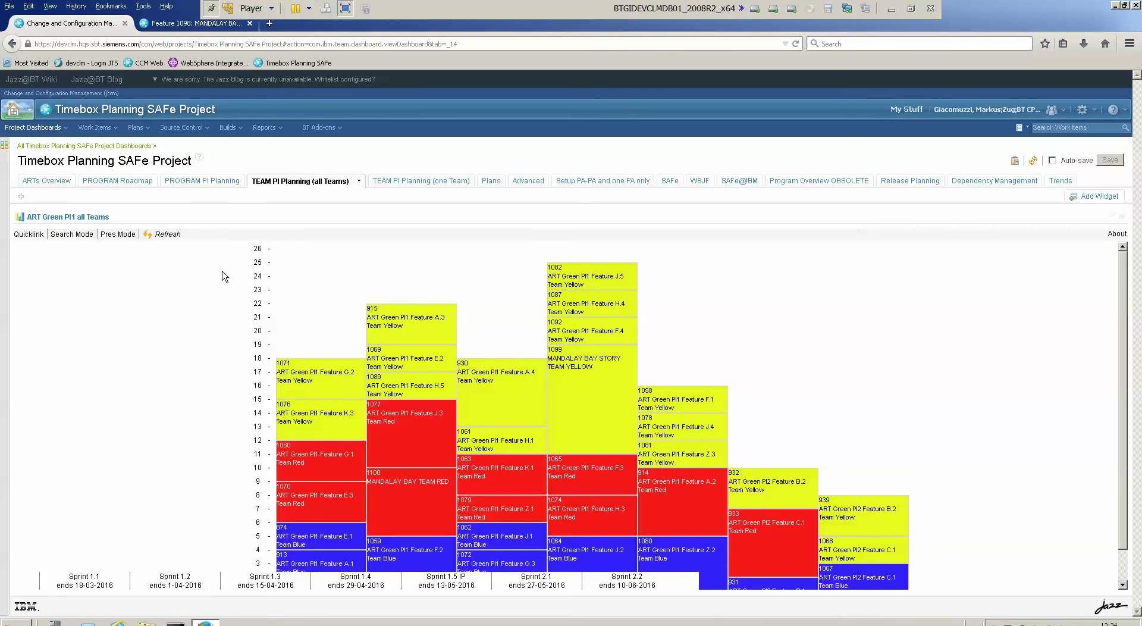
{"action": "left_click", "coordinate": [189, 183]}
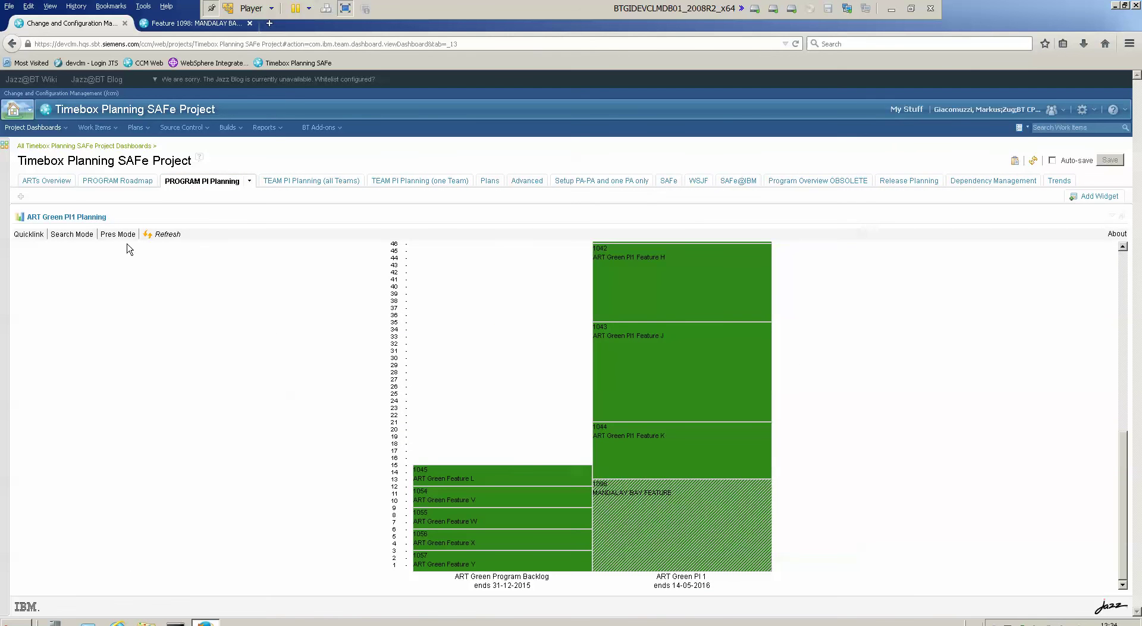
{"action": "left_click", "coordinate": [164, 238]}
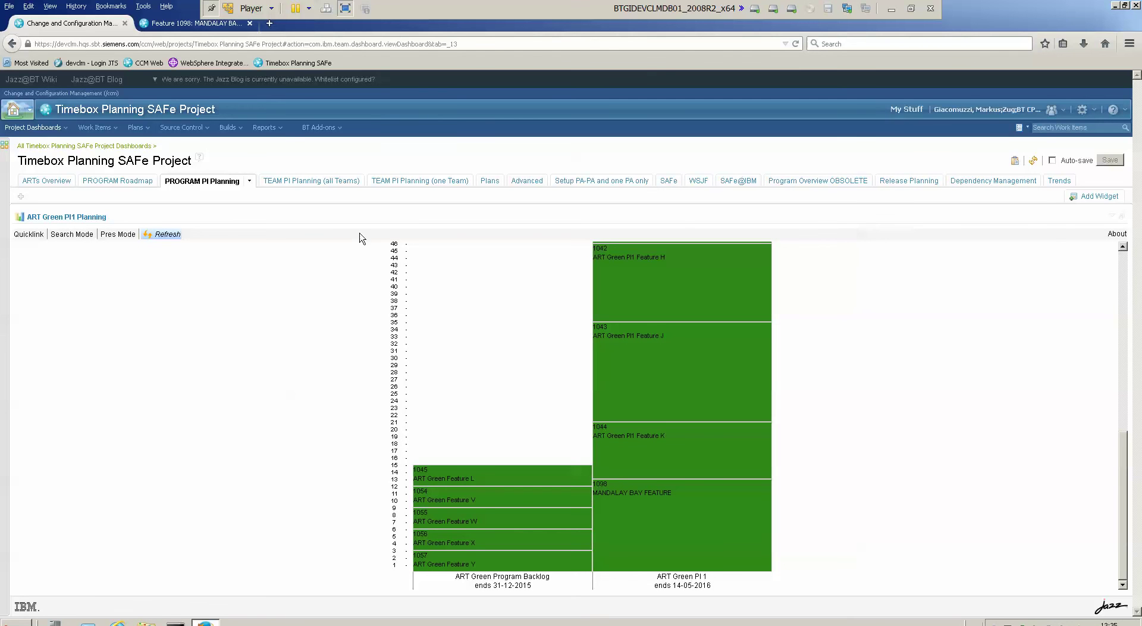
- Enlarge the Team Yellow chart on the TEAM PI Planning (one Team) dashboard and examine the sprint loads against the red dashed line
{"action": "left_click", "coordinate": [414, 184]}
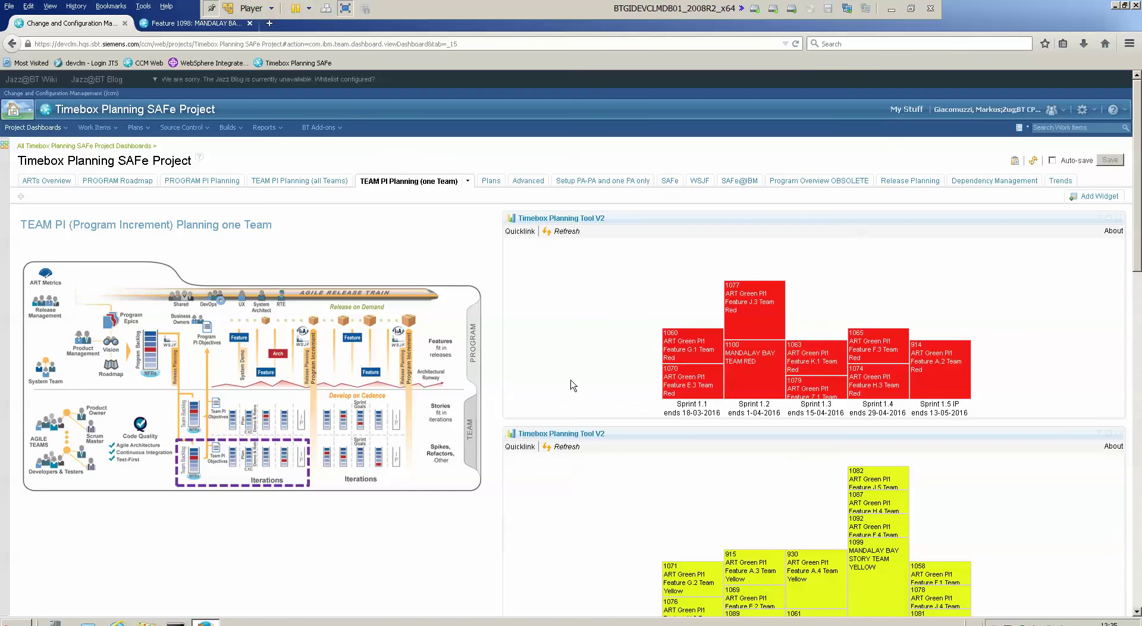
{"action": "scroll", "coordinate": [565, 404], "scroll_direction": "down", "scroll_amount": 5}
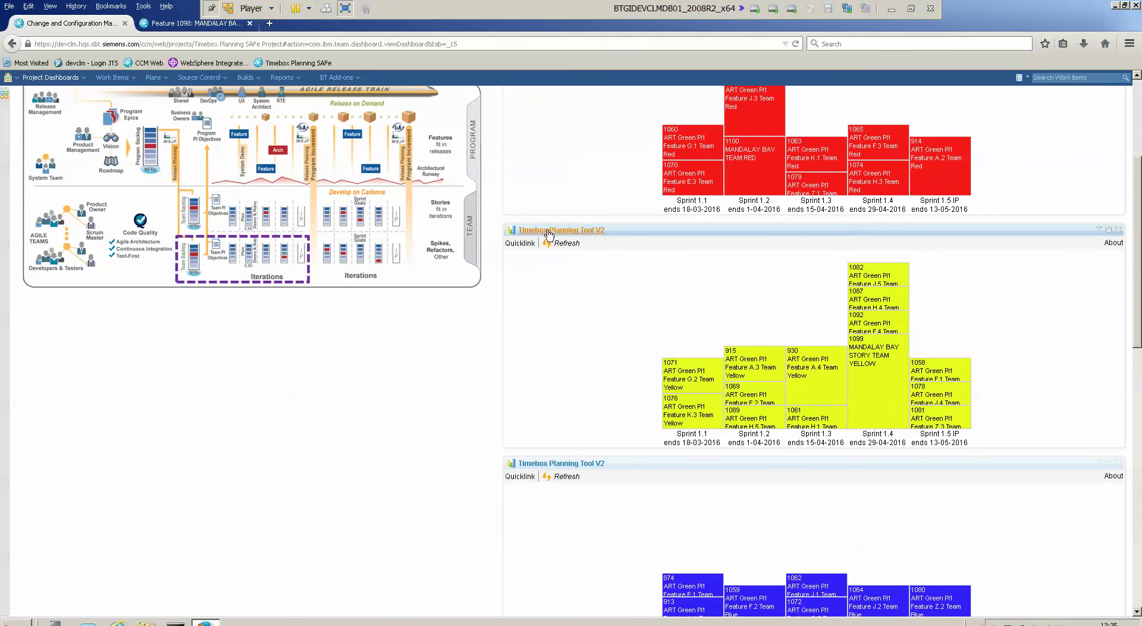
{"action": "left_click", "coordinate": [548, 233]}
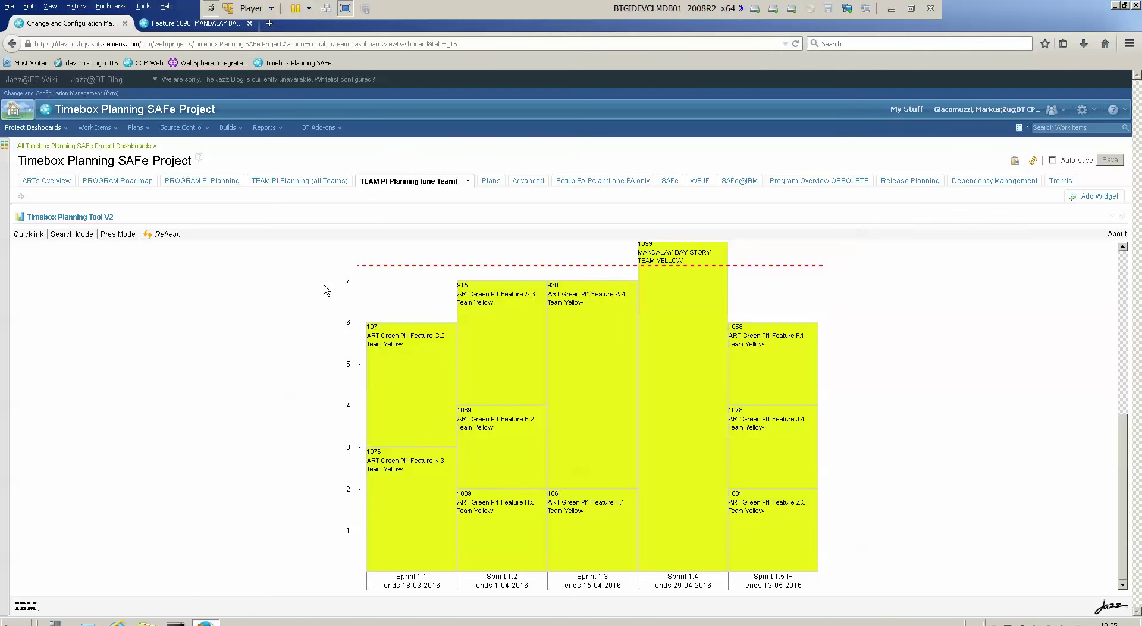
{"action": "scroll", "coordinate": [721, 322], "scroll_direction": "up", "scroll_amount": 2}
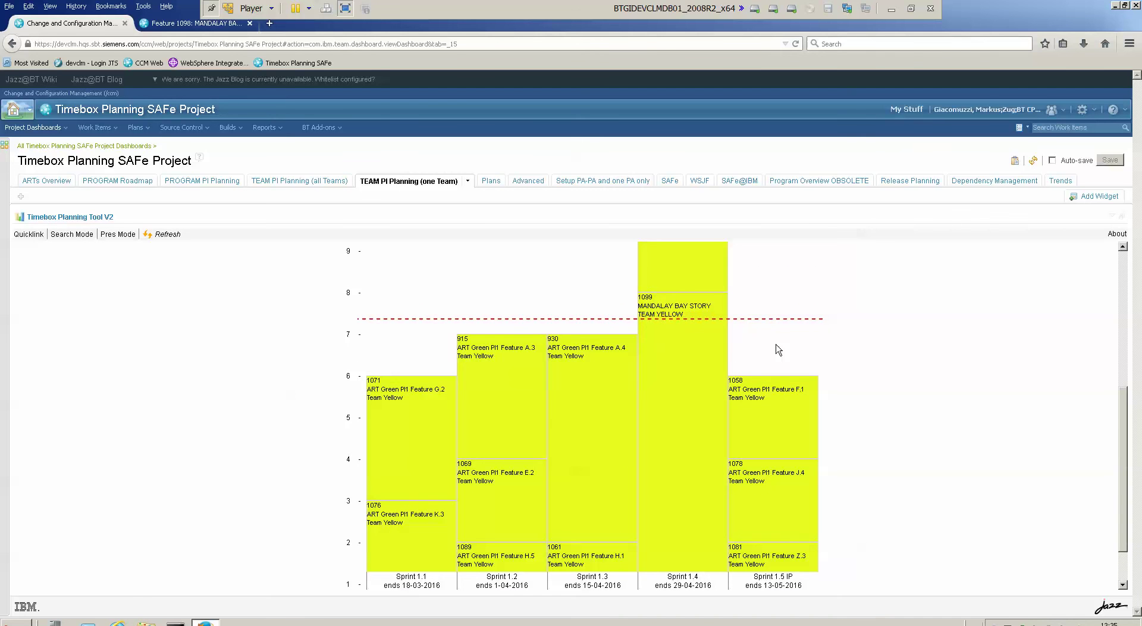
{"action": "scroll", "coordinate": [818, 341], "scroll_direction": "up", "scroll_amount": 1}
{"action": "scroll", "coordinate": [819, 340], "scroll_direction": "up", "scroll_amount": 2}
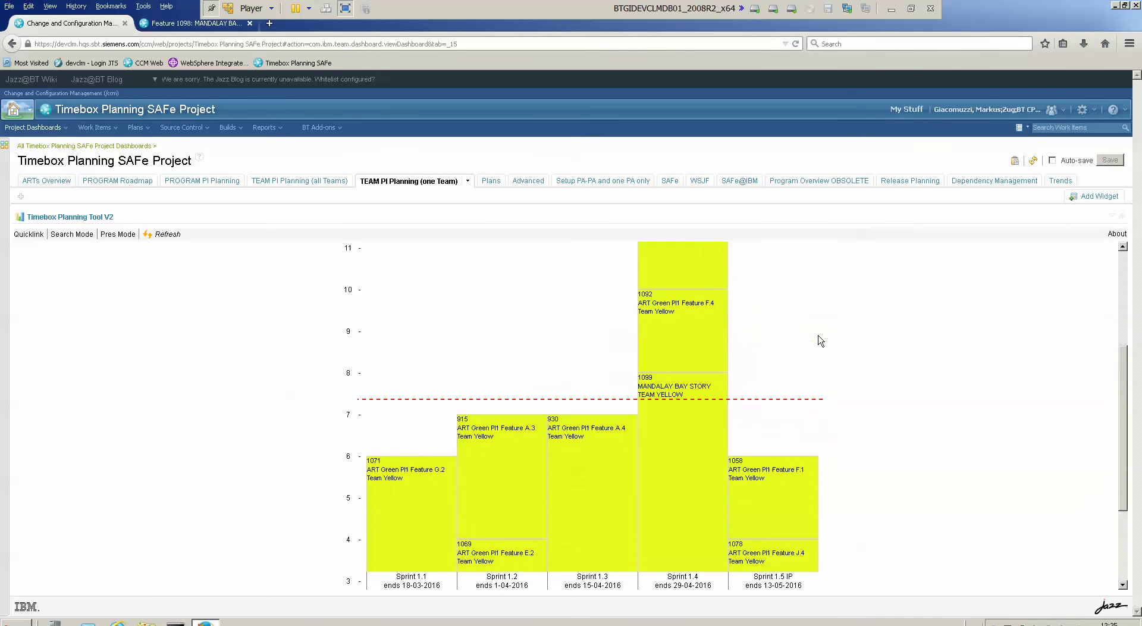
{"action": "scroll", "coordinate": [819, 339], "scroll_direction": "down", "scroll_amount": 3}
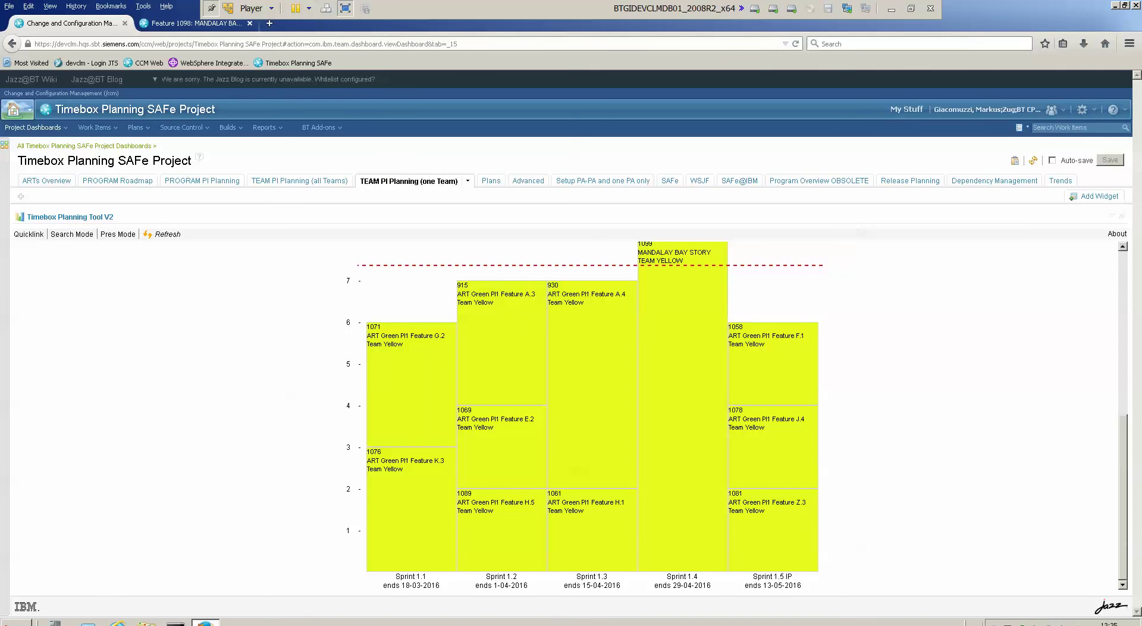
{"action": "key", "text": "ctrl+alt+Return"}
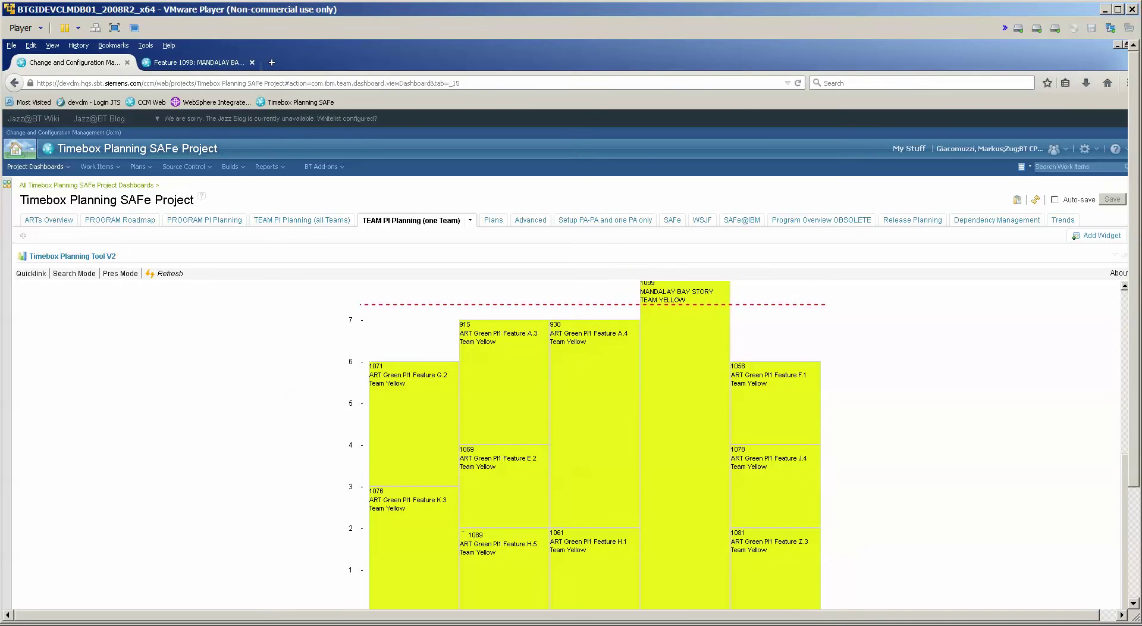
{"action": "key", "text": "alt+Tab"}
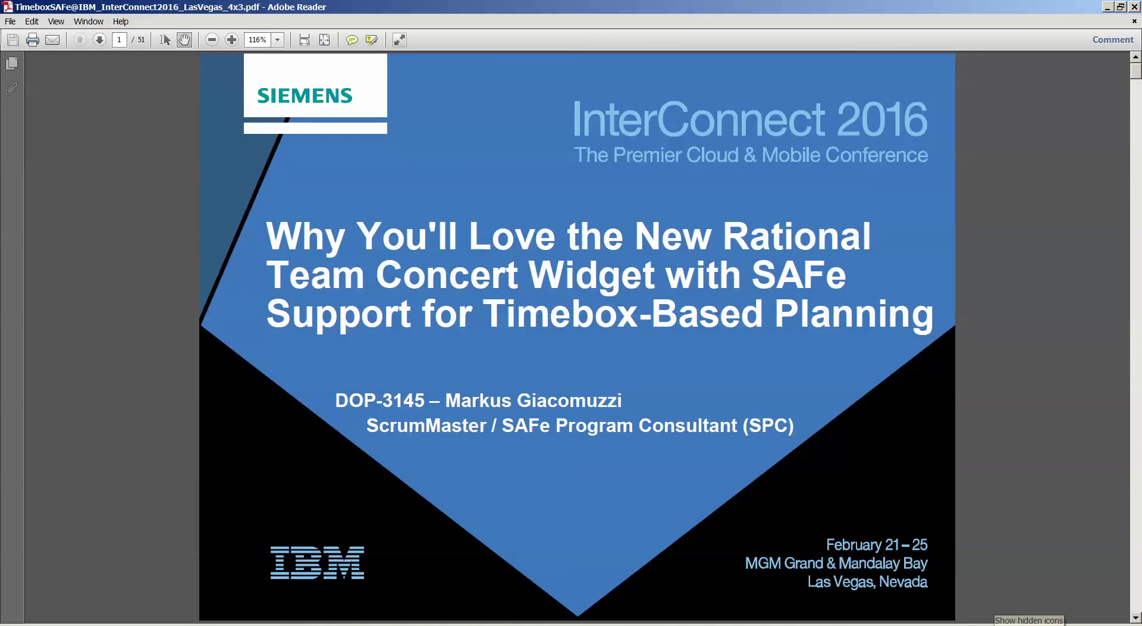
{"action": "left_click", "coordinate": [997, 623]}
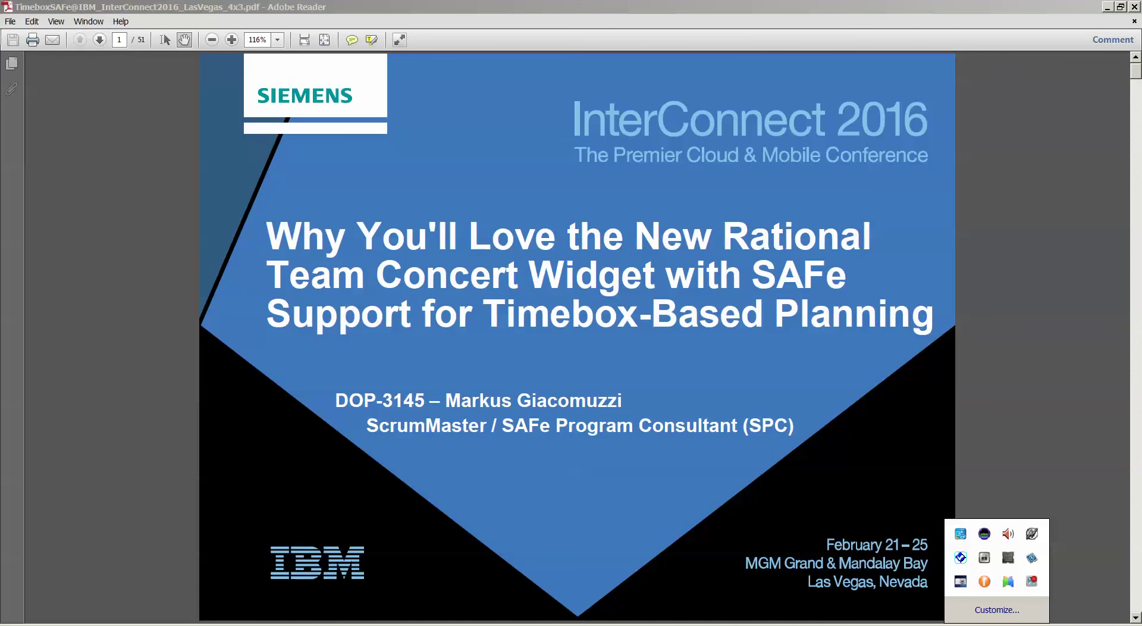